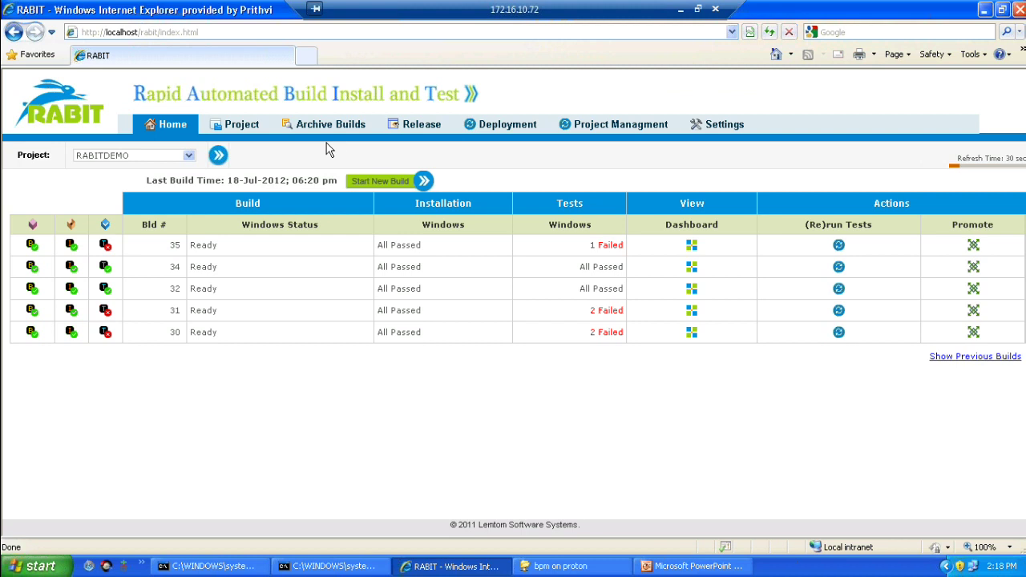
# Step: Keep RABITDEMO as the selected project and open build 35's dashboard
pyautogui.click(188, 157)
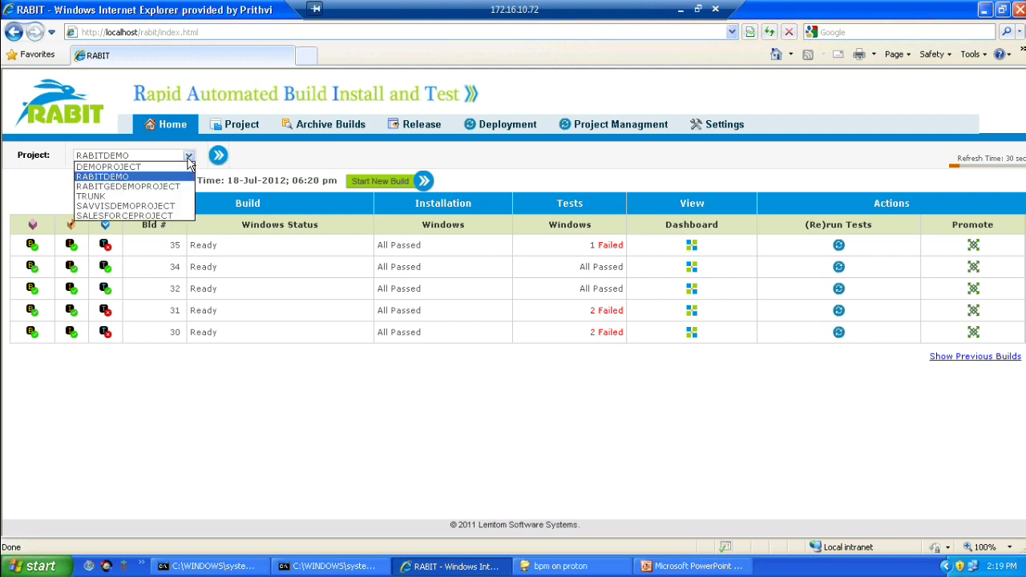
pyautogui.click(188, 158)
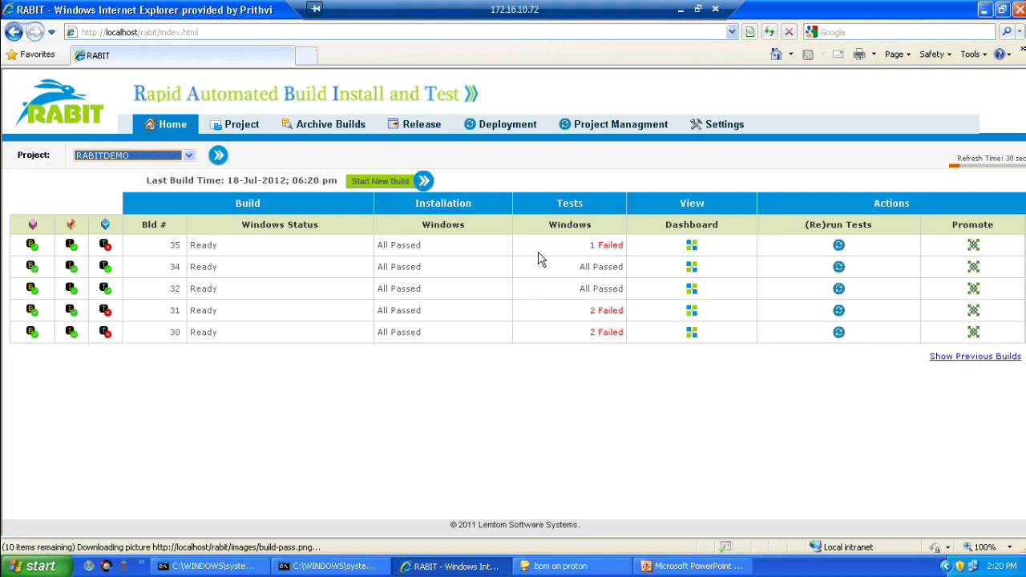
pyautogui.click(692, 246)
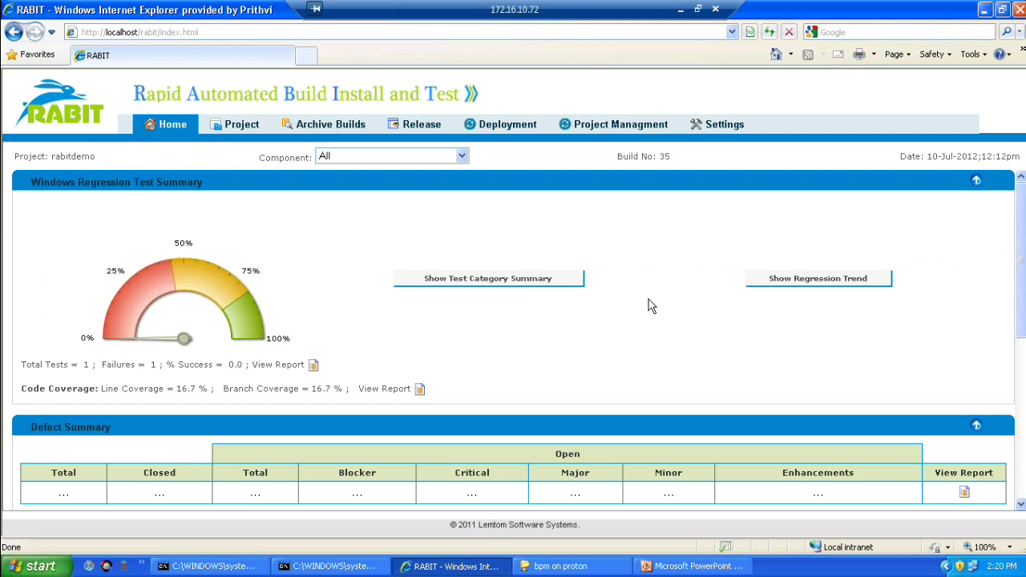
# Step: Show build 35's Platinum/Gold/Silver/Bronze category summary, then open its test report
pyautogui.scroll(-5, 649, 305)
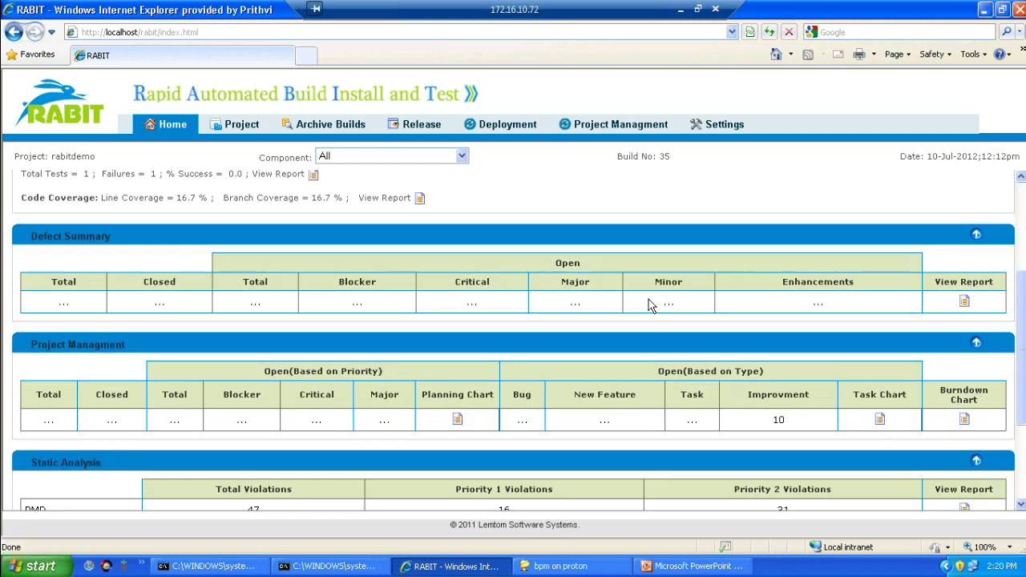
pyautogui.scroll(-2, 650, 300)
pyautogui.scroll(3, 702, 271)
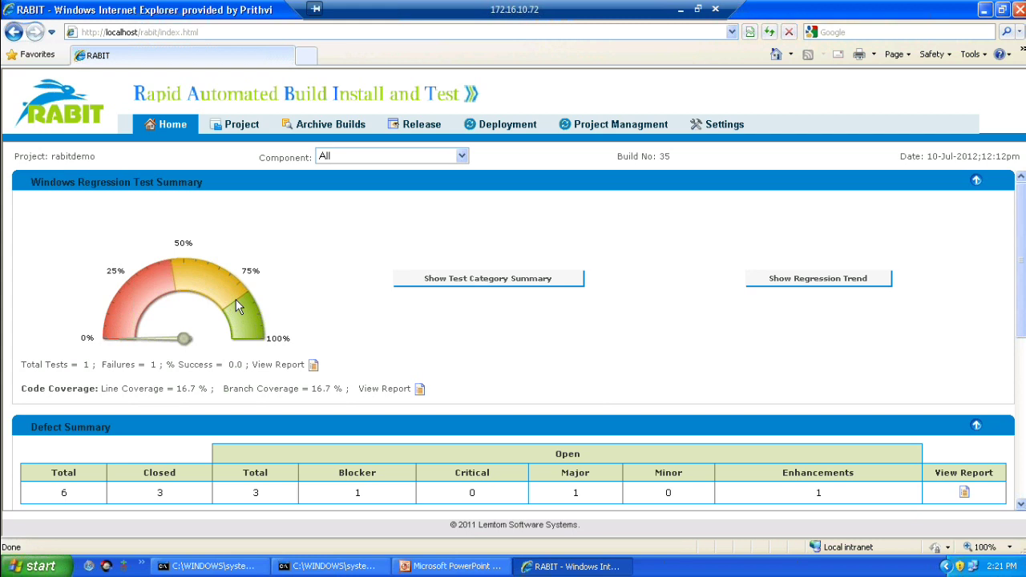
pyautogui.click(455, 282)
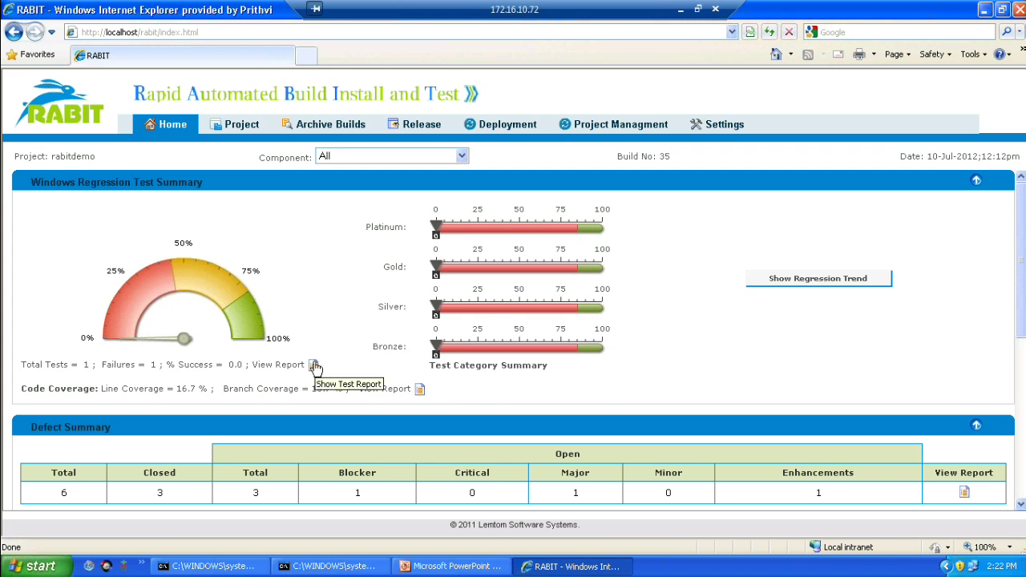
pyautogui.click(314, 366)
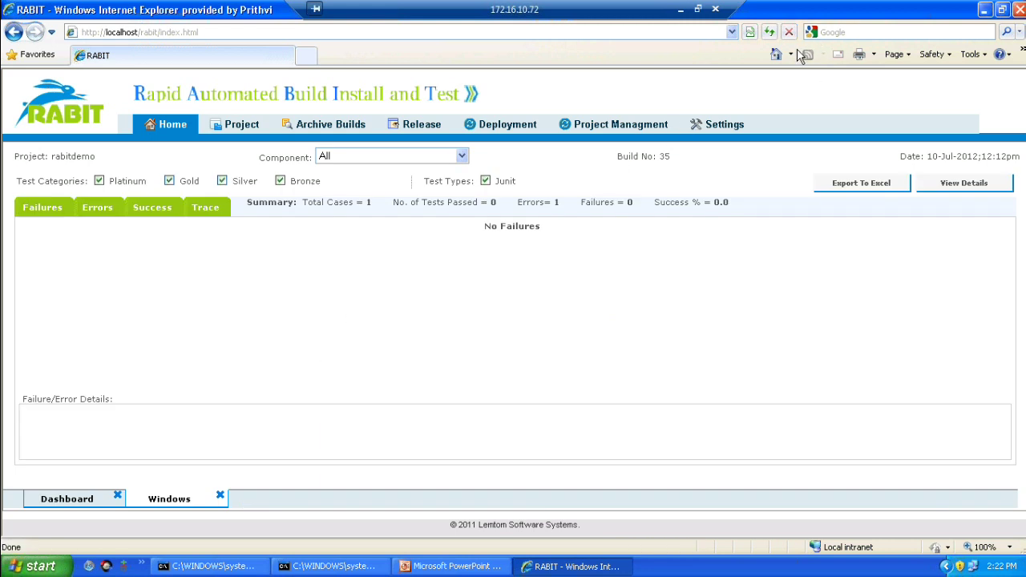
# Step: Inspect the testConstructor error details and mark the URLClassLoader frame in its stack trace
pyautogui.click(100, 209)
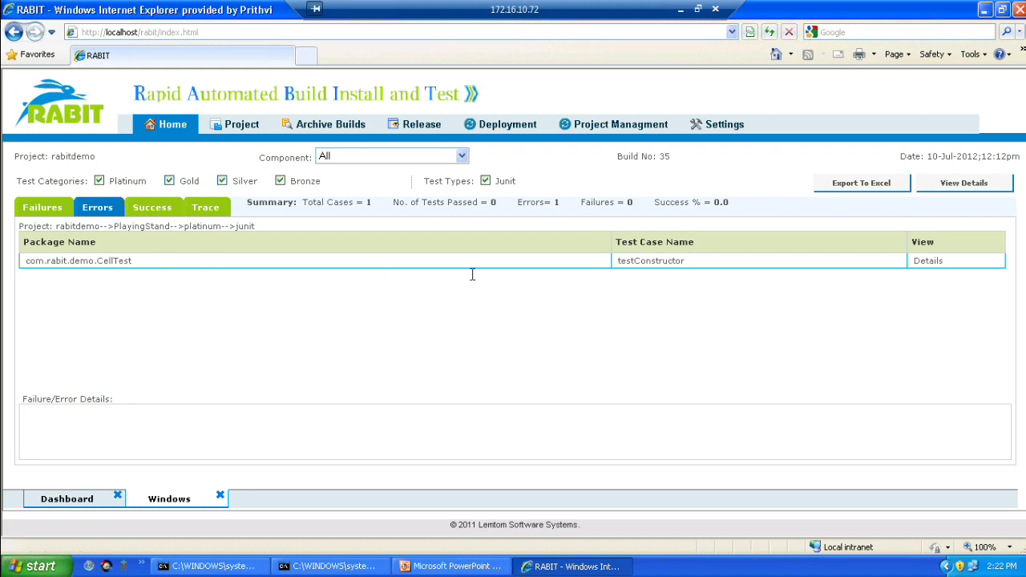
pyautogui.click(935, 266)
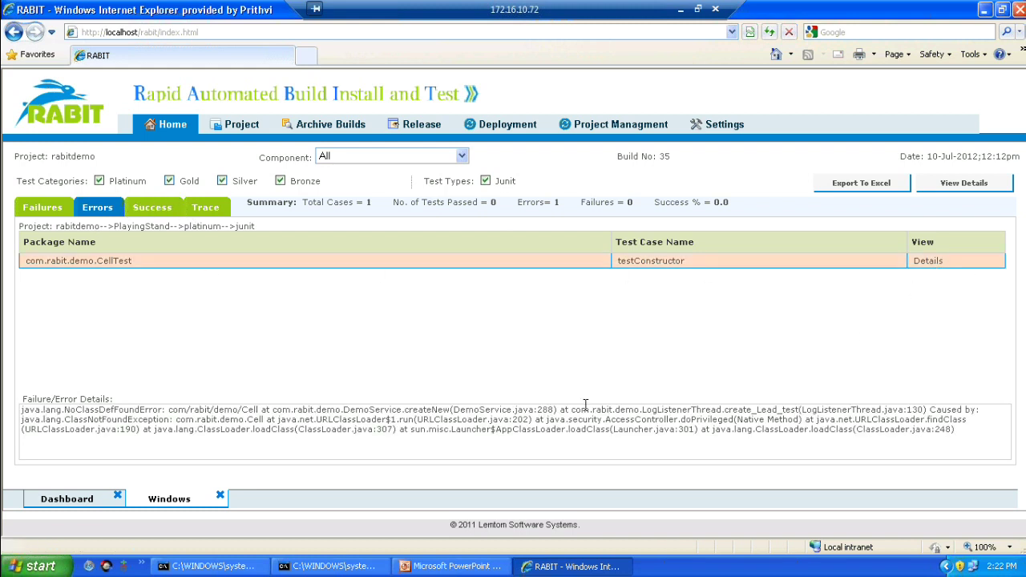
pyautogui.doubleClick(465, 419)
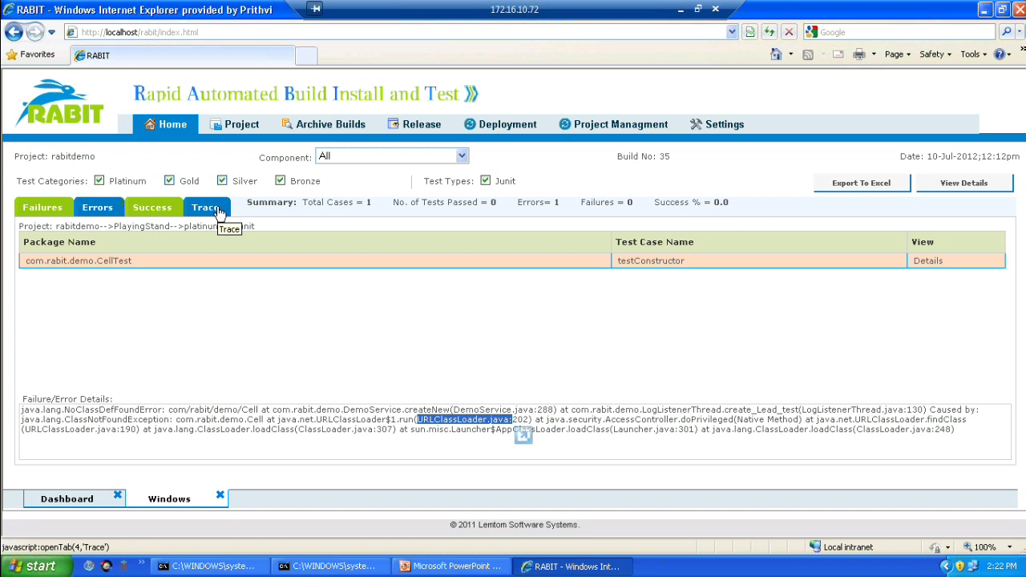
# Step: Trace CellTest's linked revisions, diff demoService.java against the previous build, and return to the dashboard
pyautogui.click(205, 208)
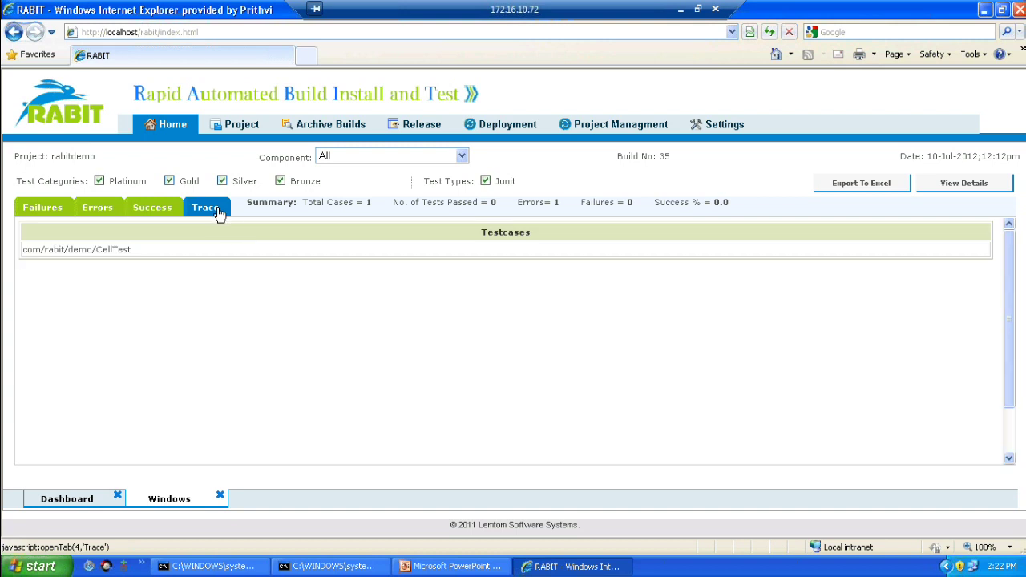
pyautogui.click(169, 249)
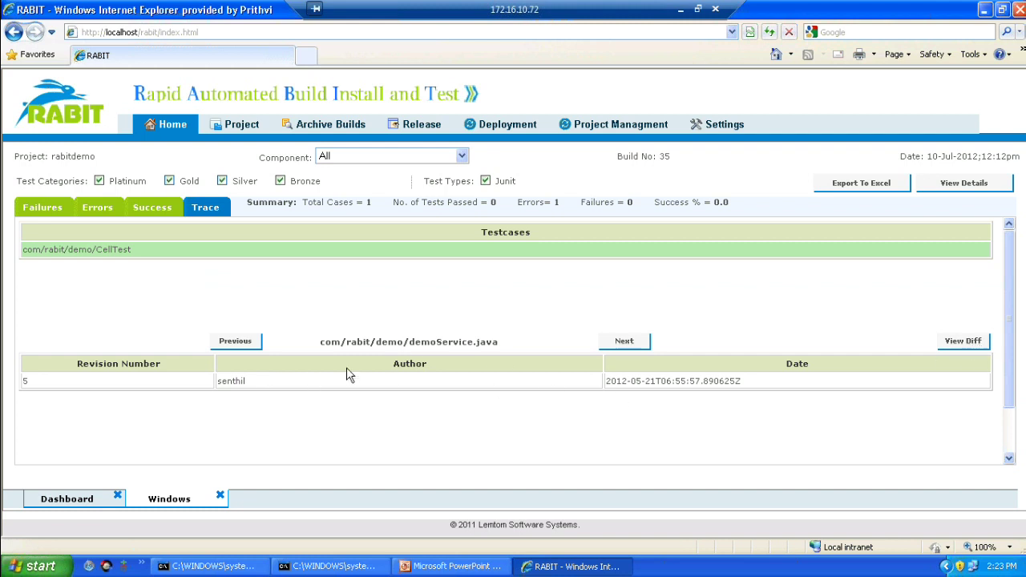
pyautogui.click(976, 346)
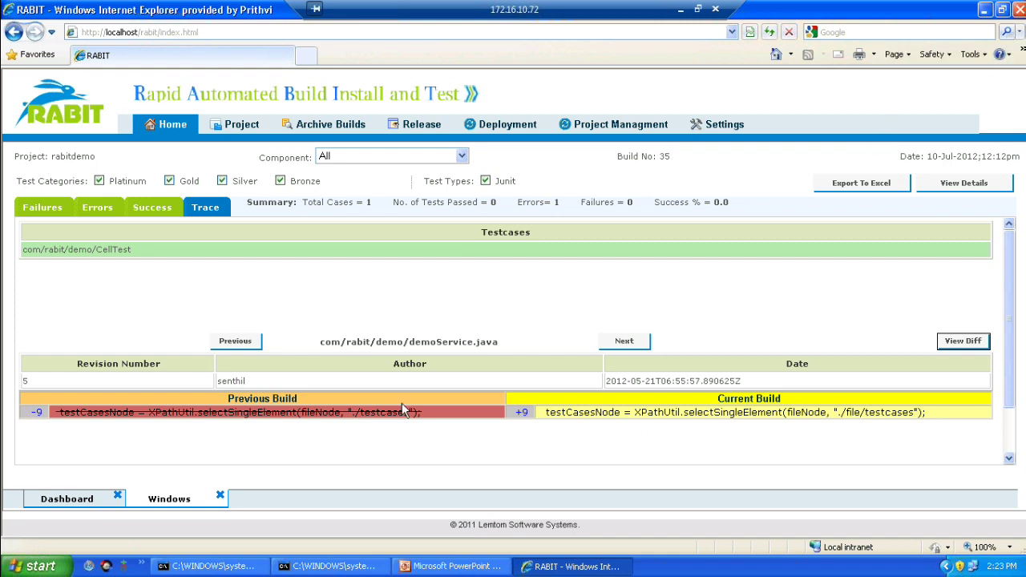
pyautogui.click(88, 504)
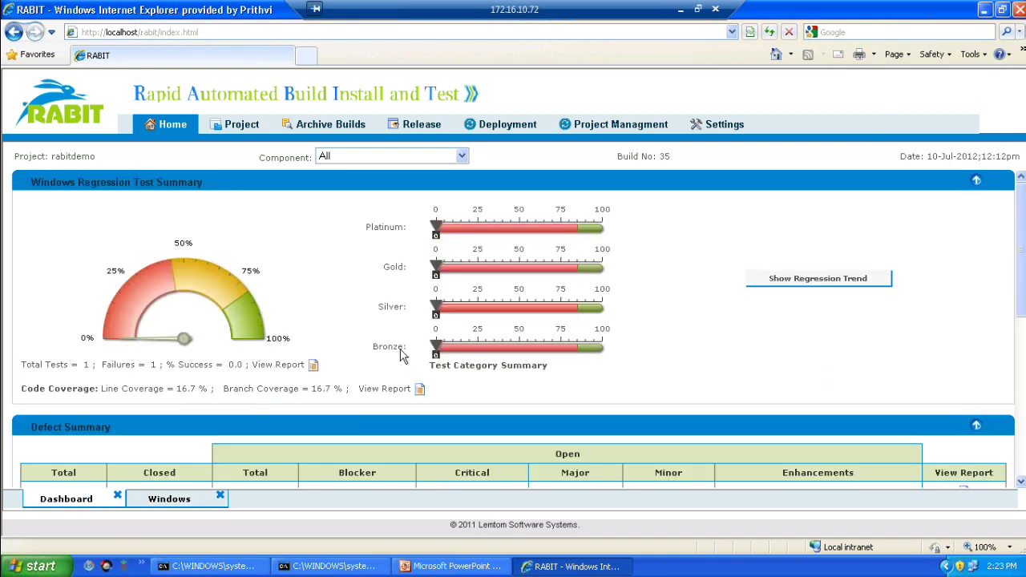
pyautogui.click(419, 388)
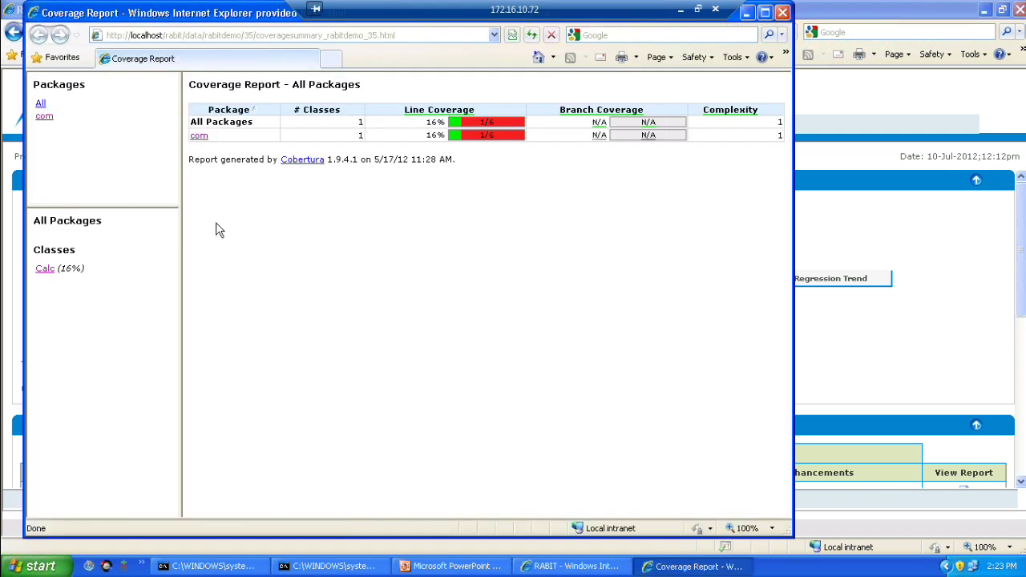
pyautogui.click(198, 136)
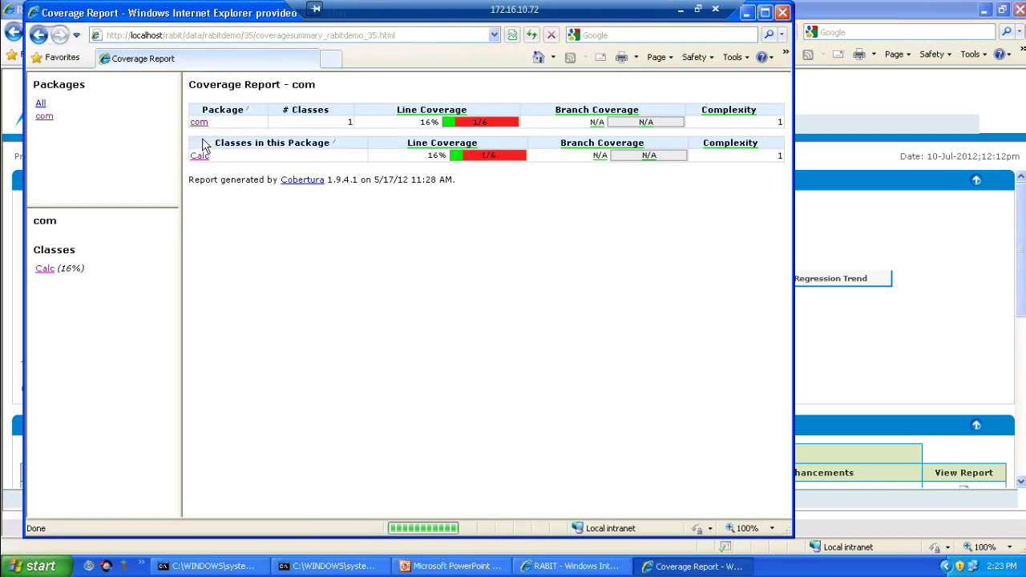
pyautogui.click(200, 157)
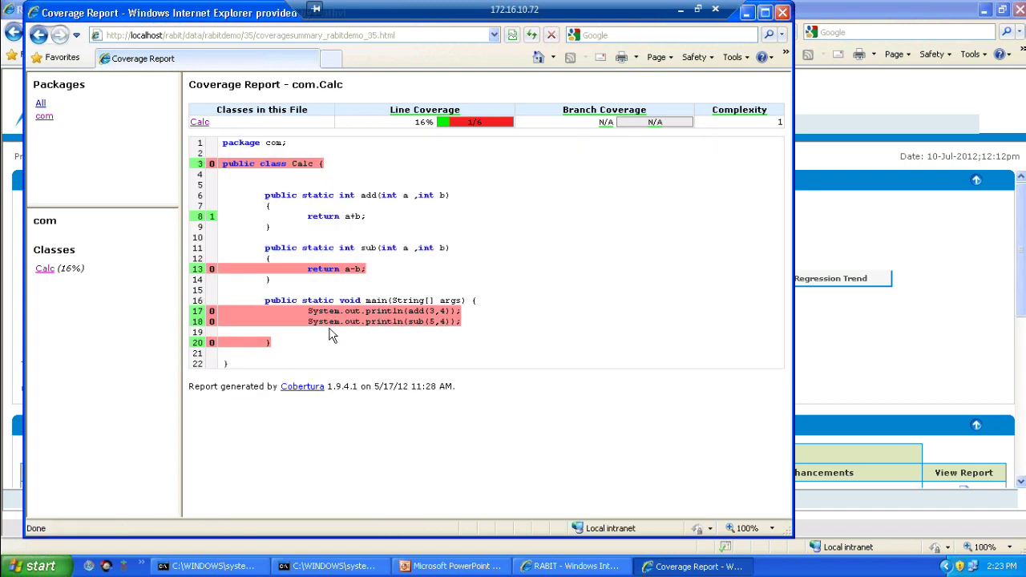
pyautogui.click(784, 13)
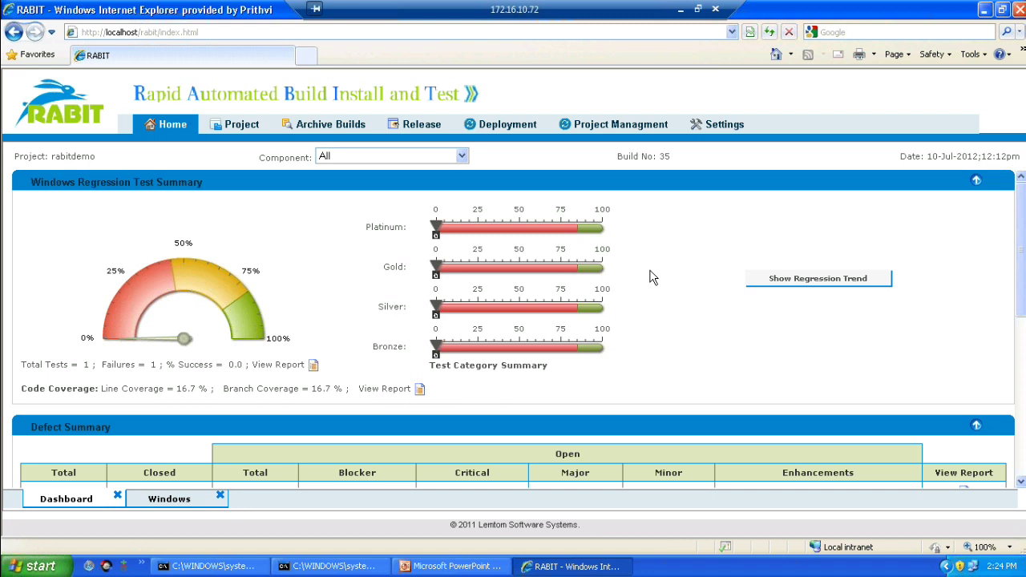
# Step: View the regression trend for builds 26–35, then go back to the RABITDEMO build list
pyautogui.click(775, 280)
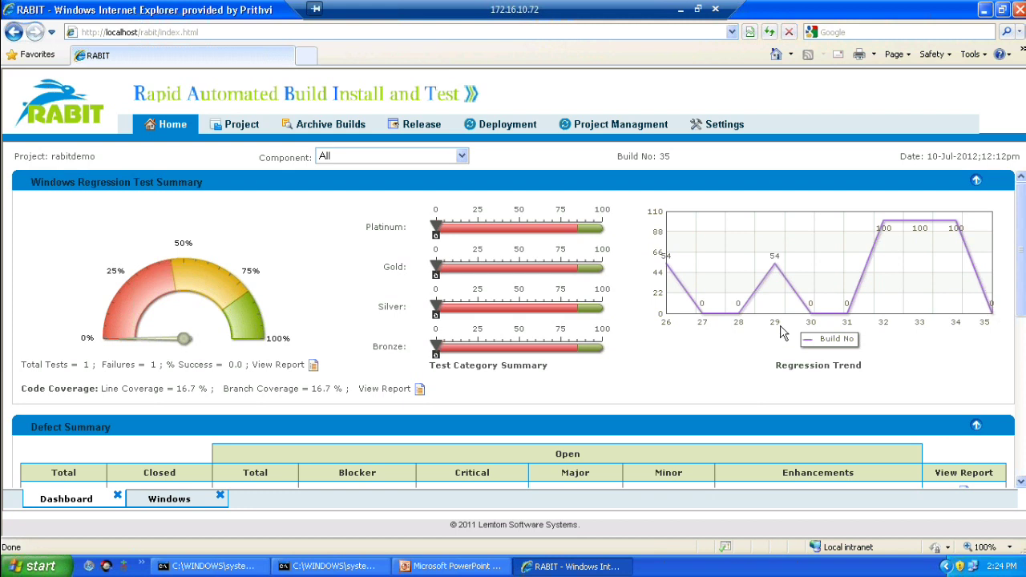
pyautogui.click(175, 128)
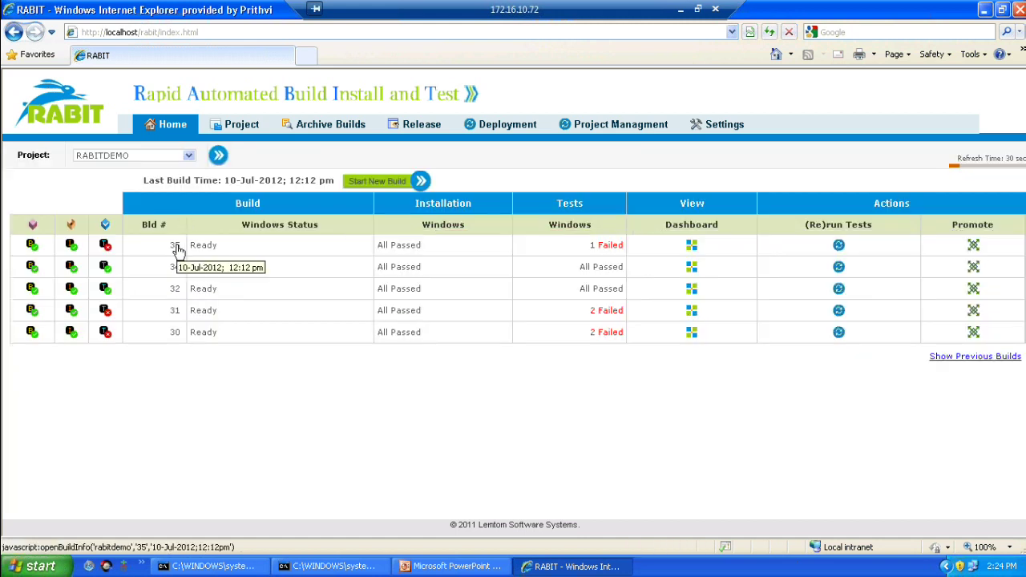
# Step: Open build 35's information and list revision 1091's modified file, build.number
pyautogui.click(175, 246)
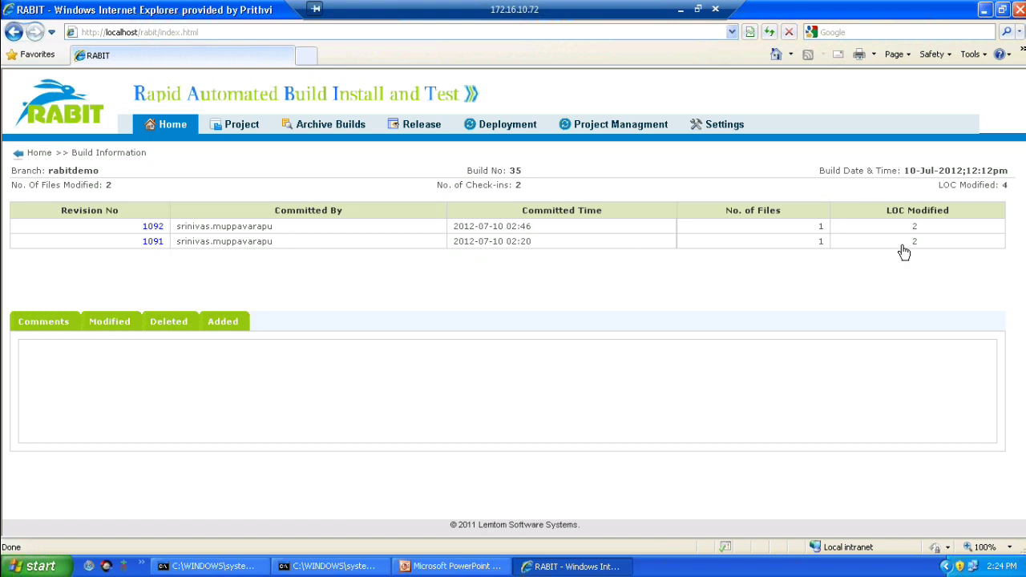
pyautogui.click(153, 244)
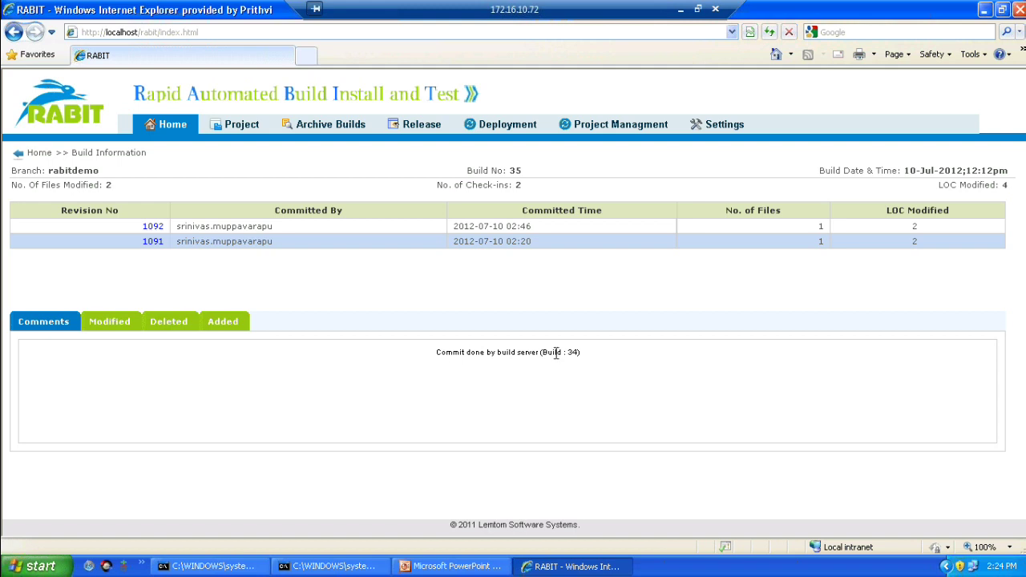
pyautogui.click(119, 326)
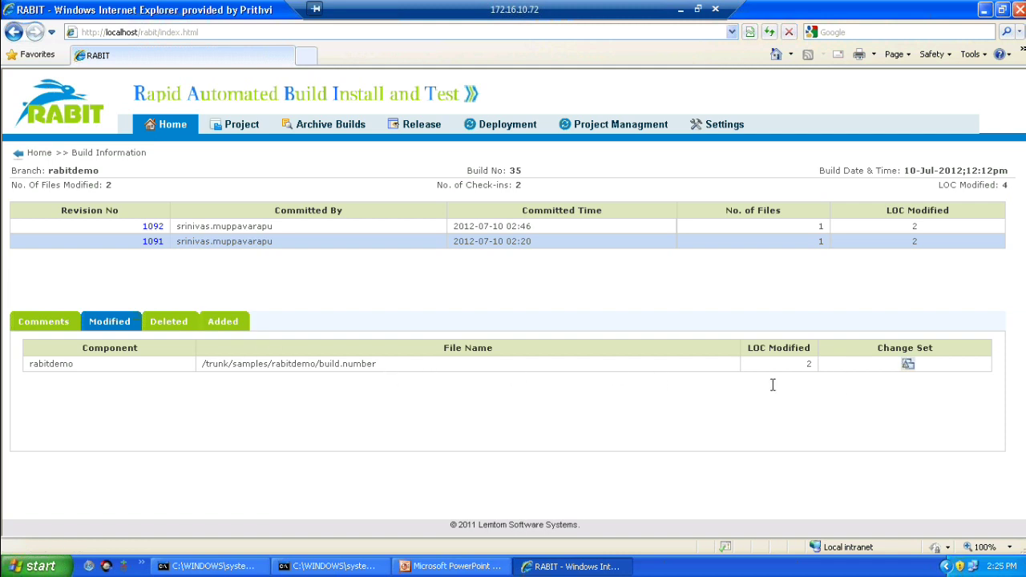
# Step: View the build.number SVN diff between builds 34 and 35, close it, and return Home
pyautogui.click(908, 367)
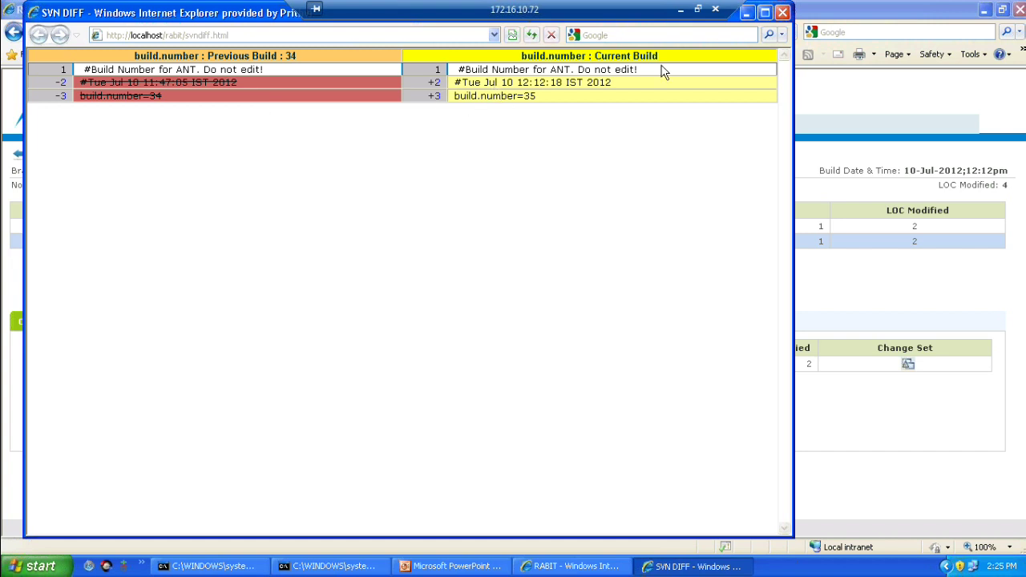
pyautogui.click(783, 13)
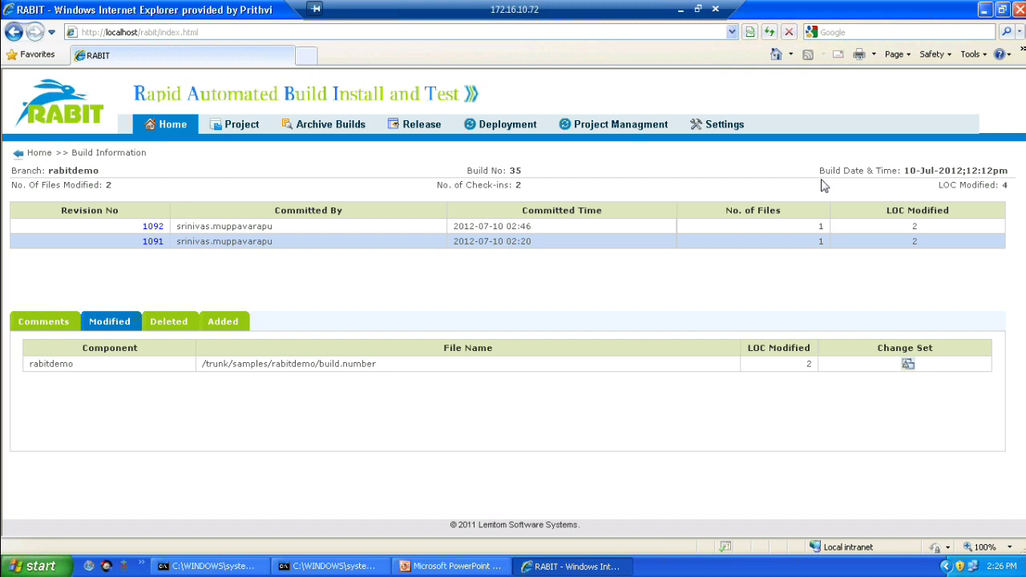
pyautogui.click(174, 128)
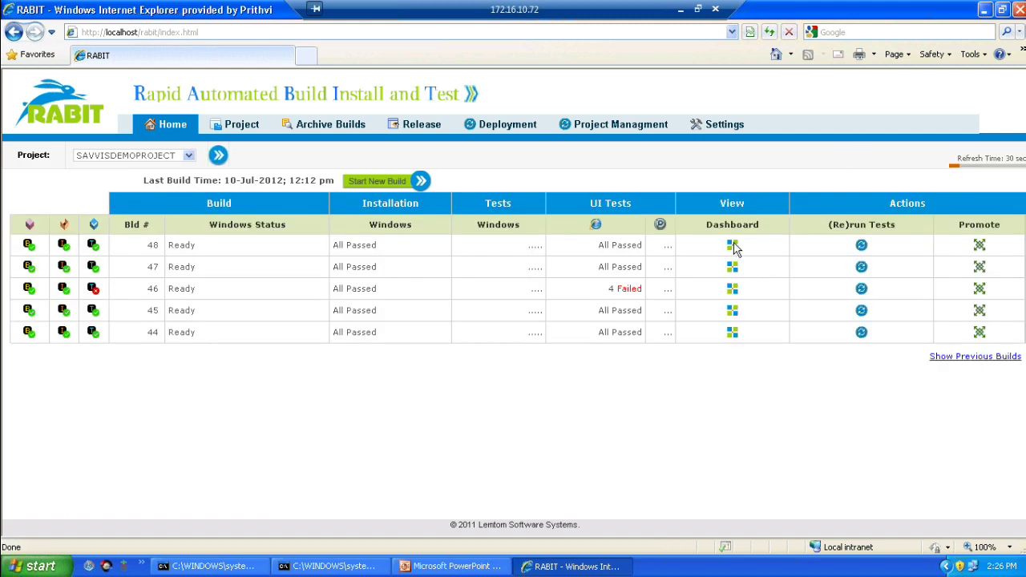
# Step: Open build 48's dashboard, accept the security prompt, and view the Bugzilla defect summary report
pyautogui.click(734, 246)
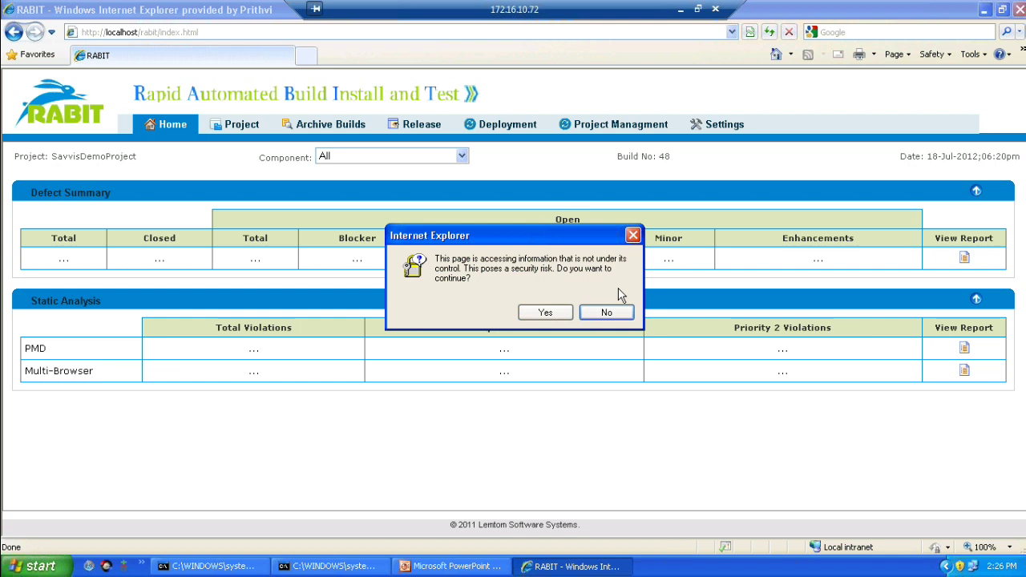
pyautogui.click(561, 317)
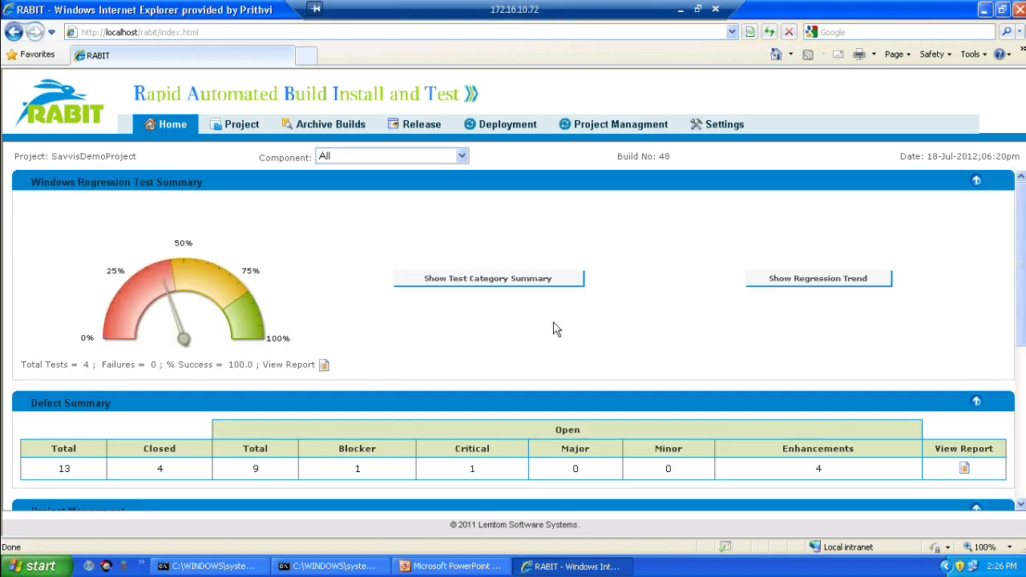
pyautogui.scroll(-1, 556, 329)
pyautogui.scroll(-1, 556, 330)
pyautogui.scroll(-1, 556, 330)
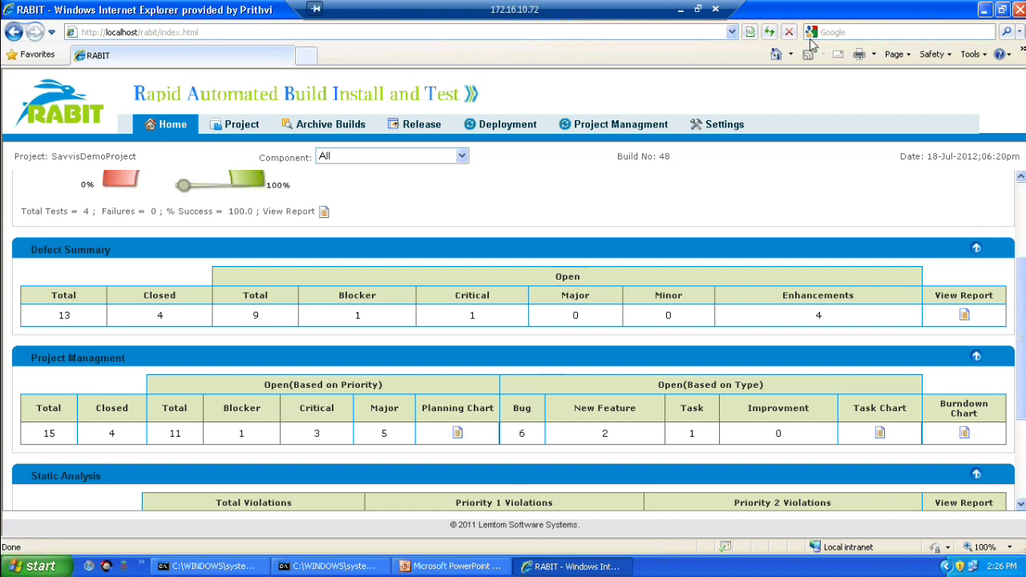
pyautogui.click(964, 315)
pyautogui.click(565, 314)
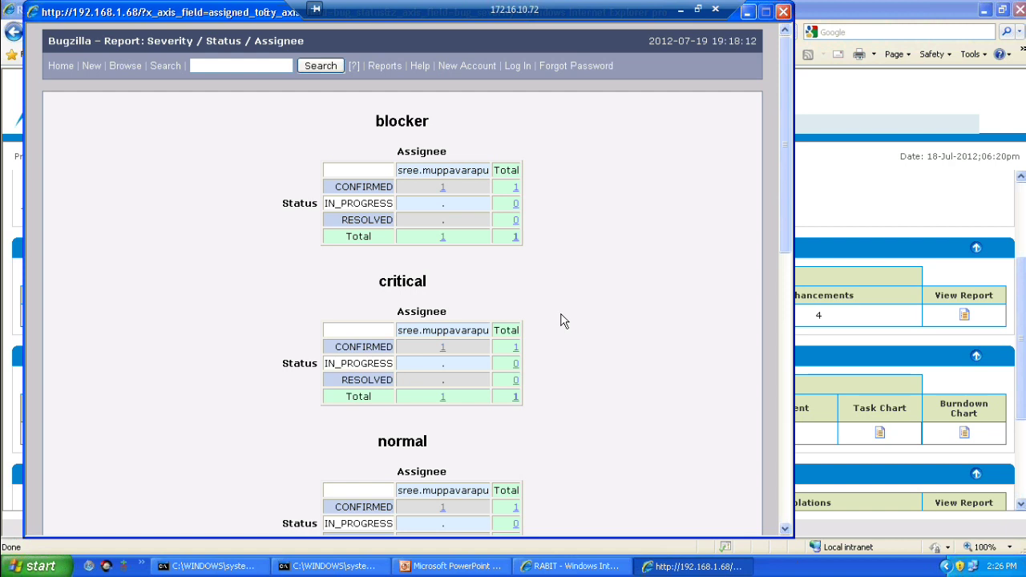
pyautogui.scroll(-7, 562, 321)
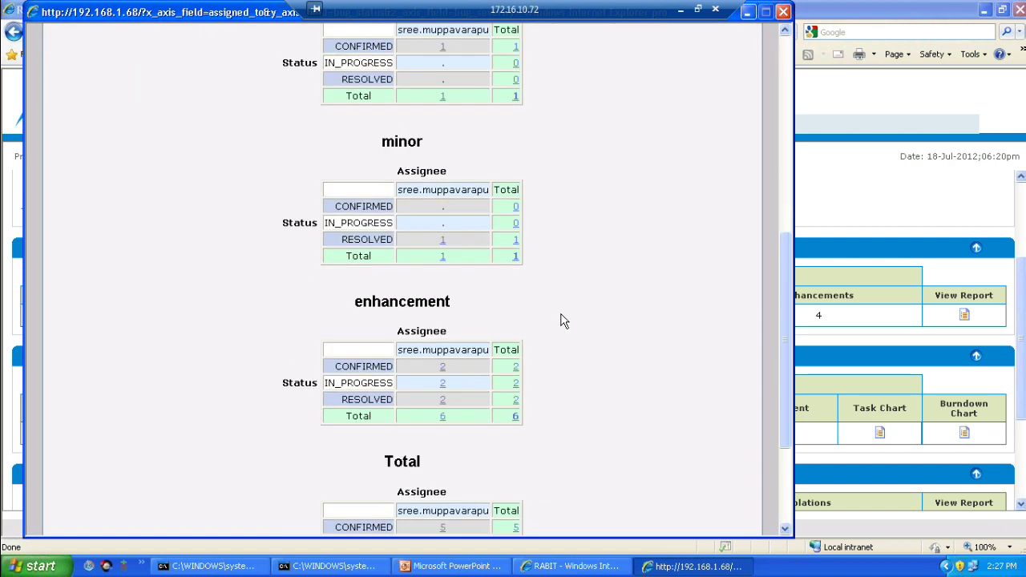
pyautogui.scroll(7, 564, 321)
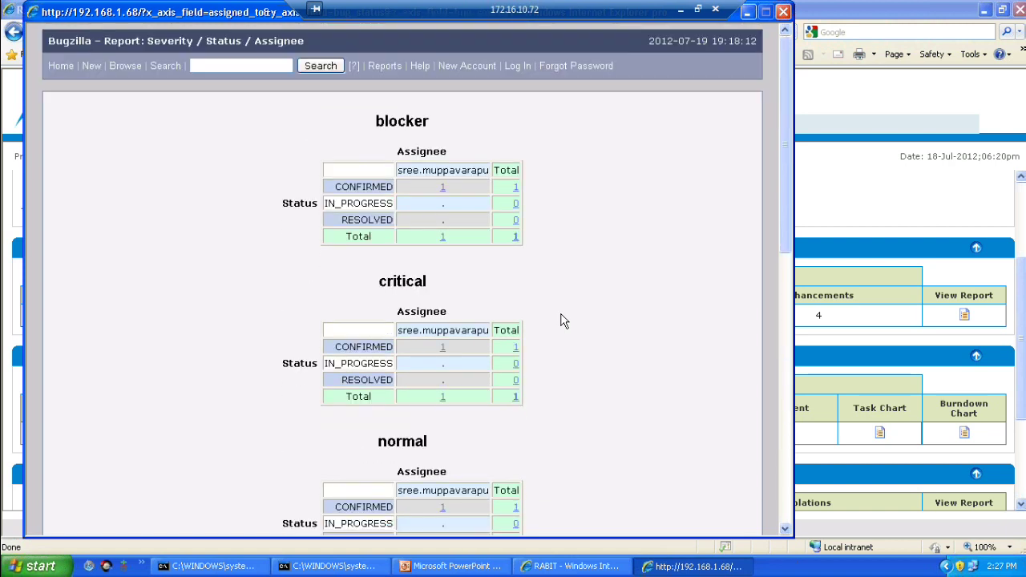
pyautogui.click(785, 13)
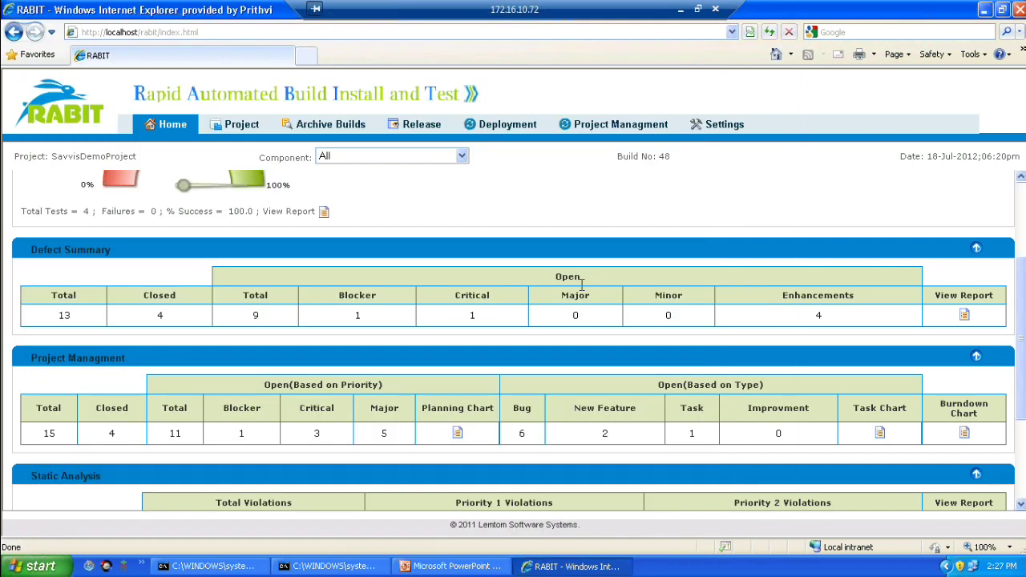
# Step: Scroll build 48's dashboard down to the Project Management summary (15 items, 11 open)
pyautogui.scroll(-1, 522, 355)
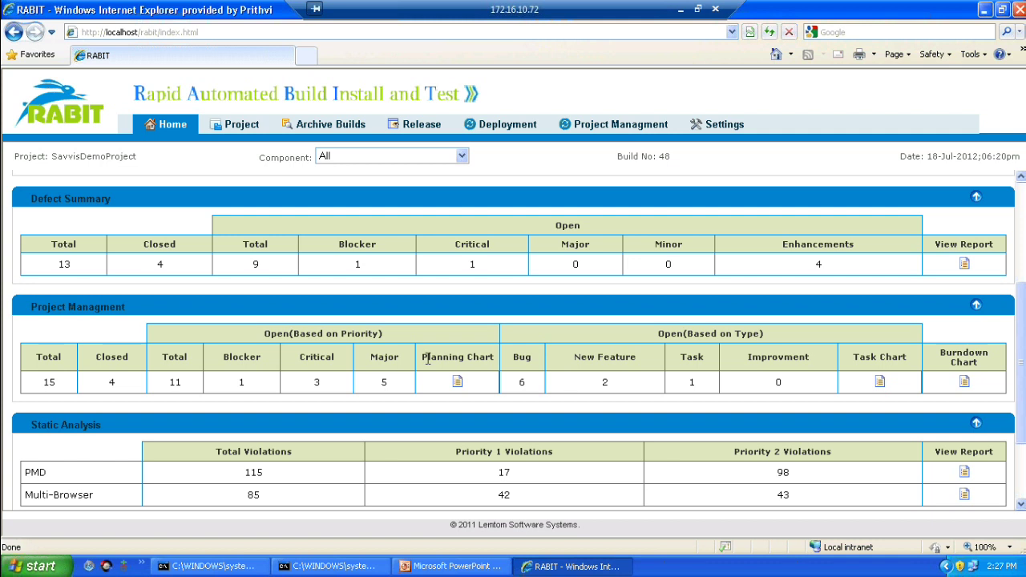
# Step: Open the JIRA task board for Savvis_DesignAssurance Phase2's open issues, then close it
pyautogui.click(880, 383)
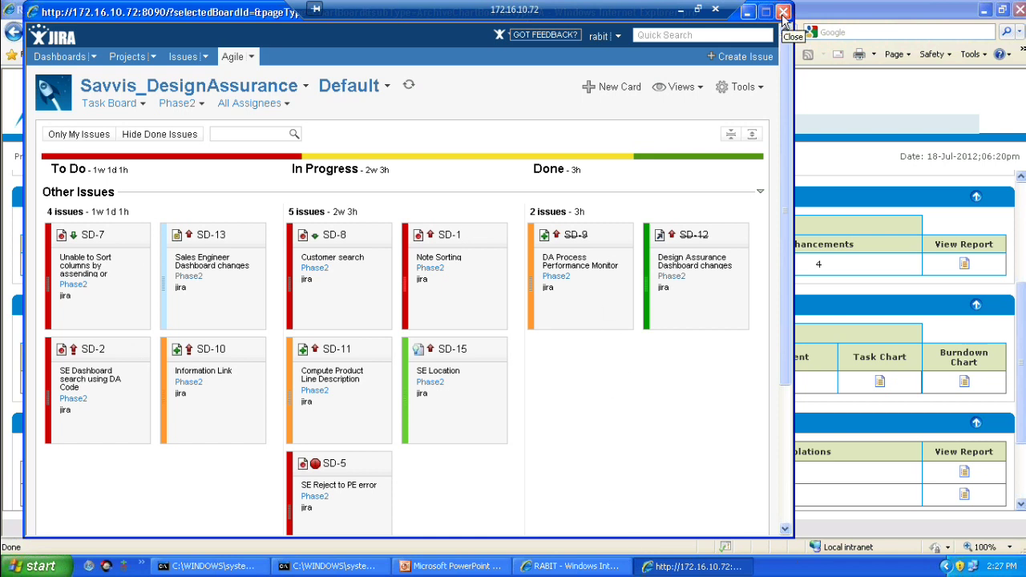
pyautogui.click(784, 12)
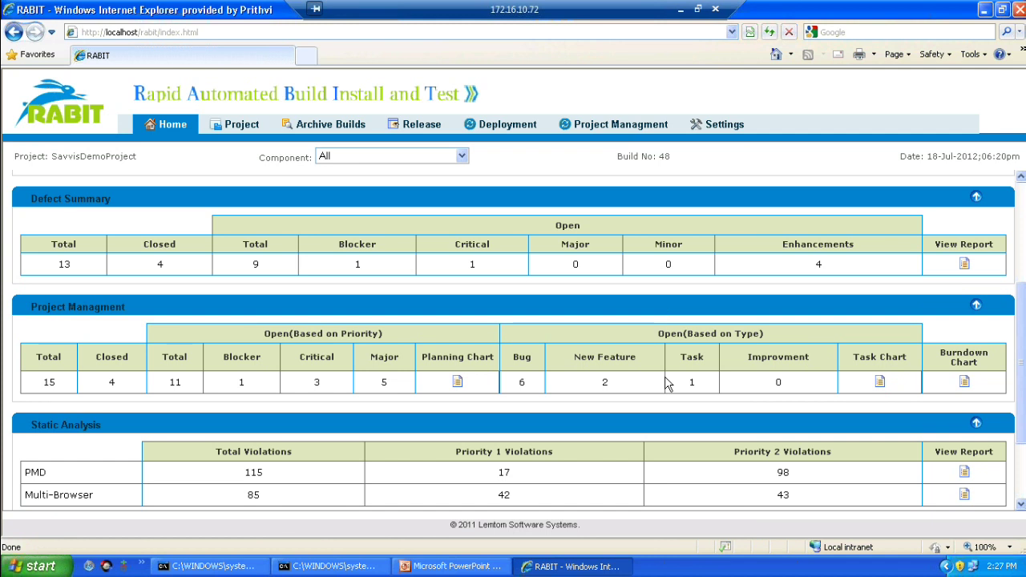
pyautogui.scroll(-2, 667, 383)
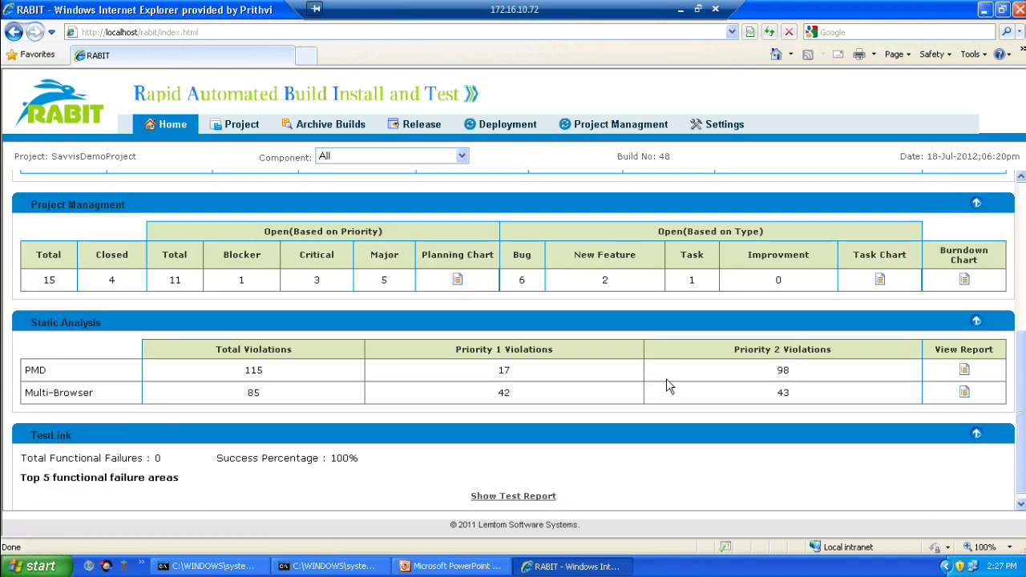
pyautogui.scroll(2, 633, 317)
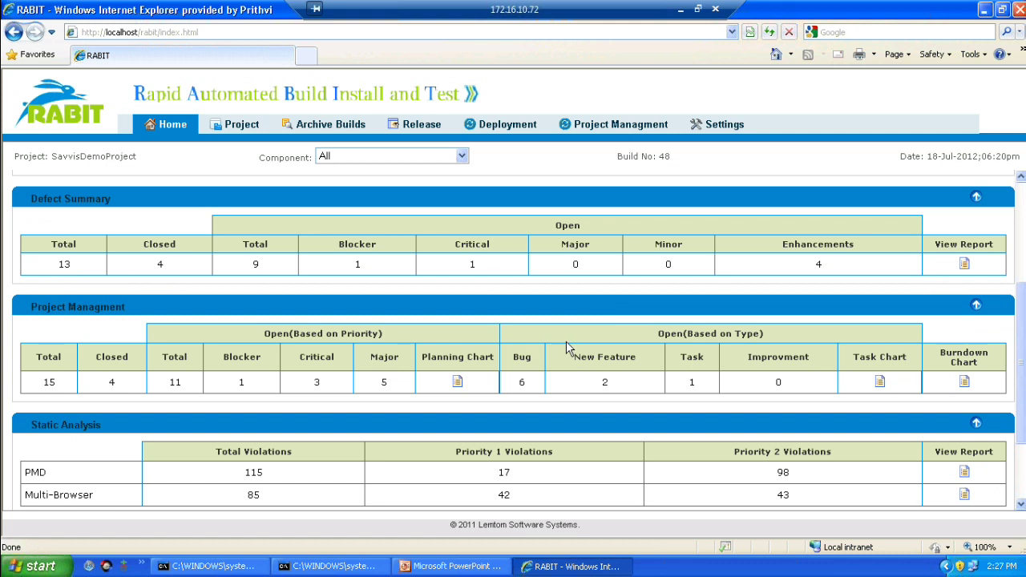
pyautogui.scroll(-2, 481, 361)
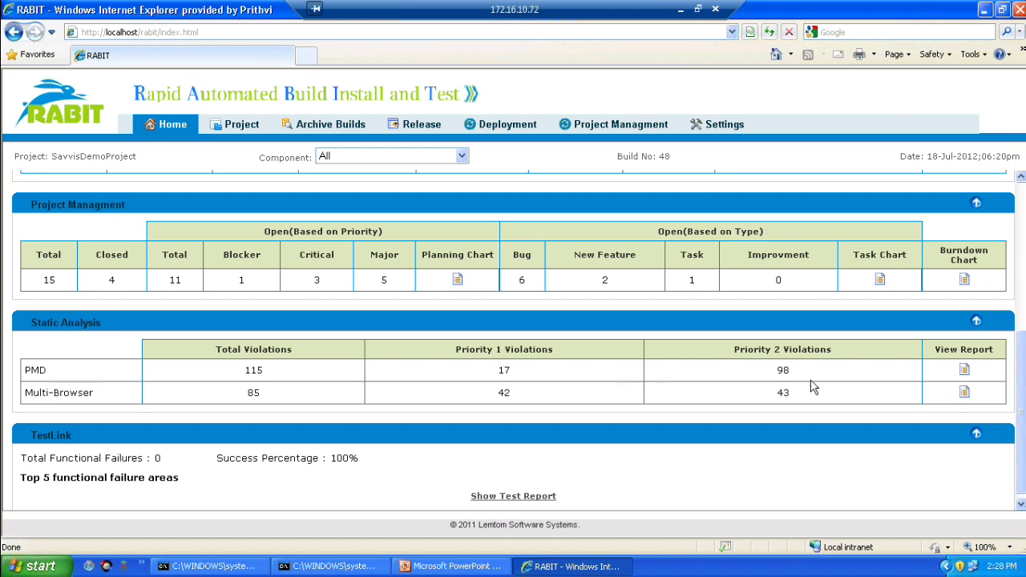
# Step: Open build 48's PMD violations report, browse the violations table, and return to the dashboard
pyautogui.click(965, 370)
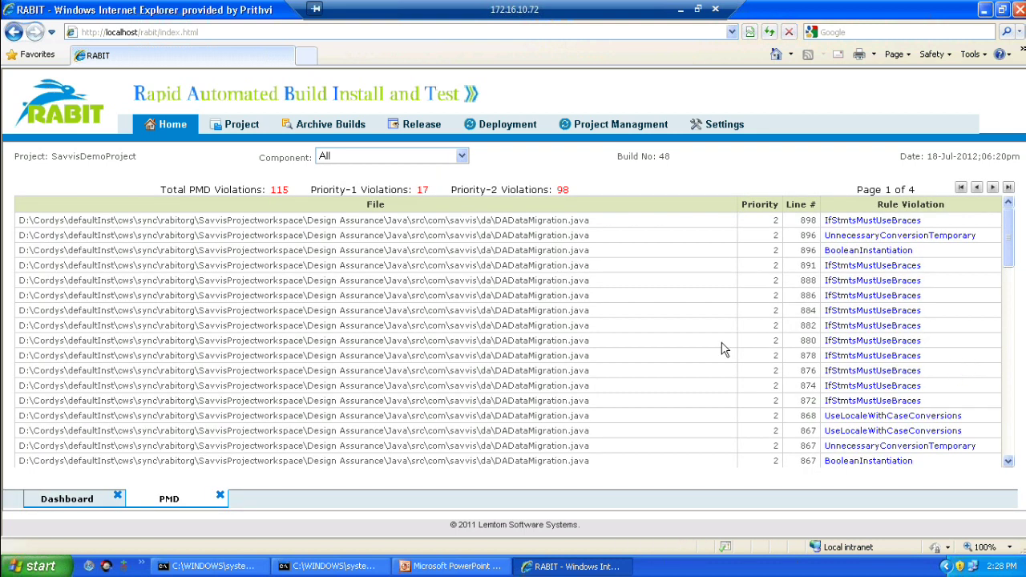
pyautogui.doubleClick(405, 236)
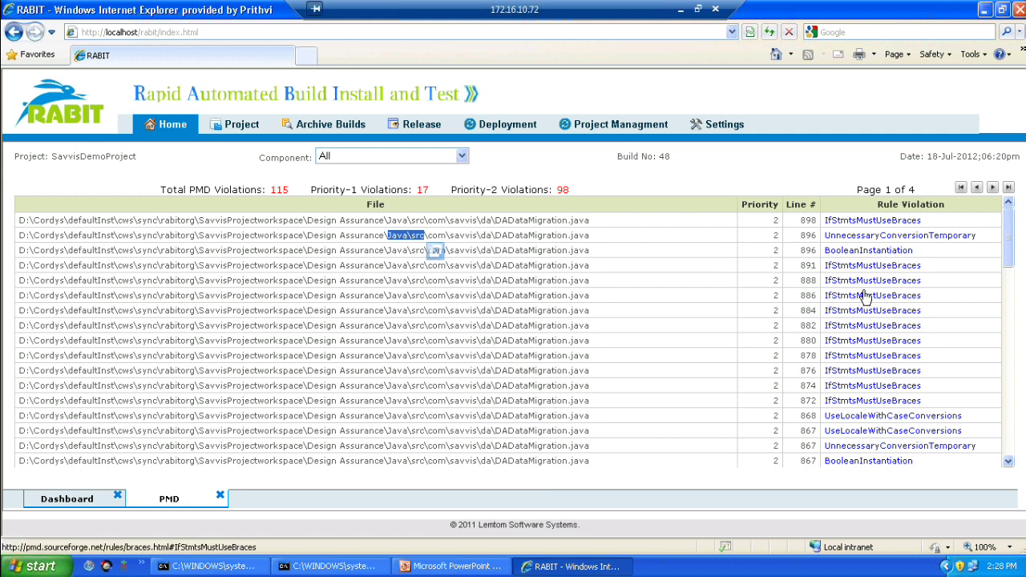
pyautogui.scroll(-3, 844, 419)
pyautogui.scroll(-2, 844, 419)
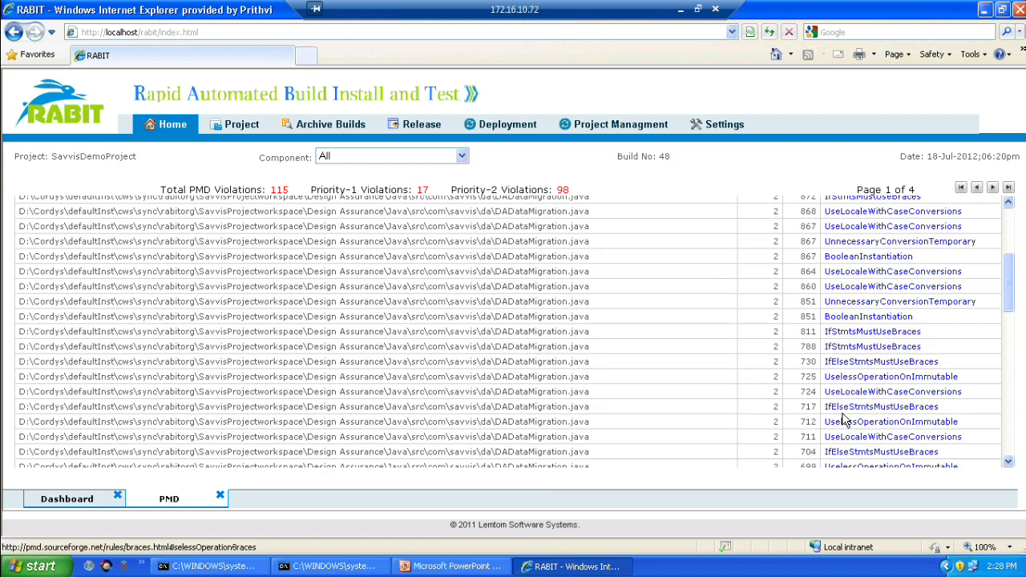
pyautogui.scroll(-1, 844, 420)
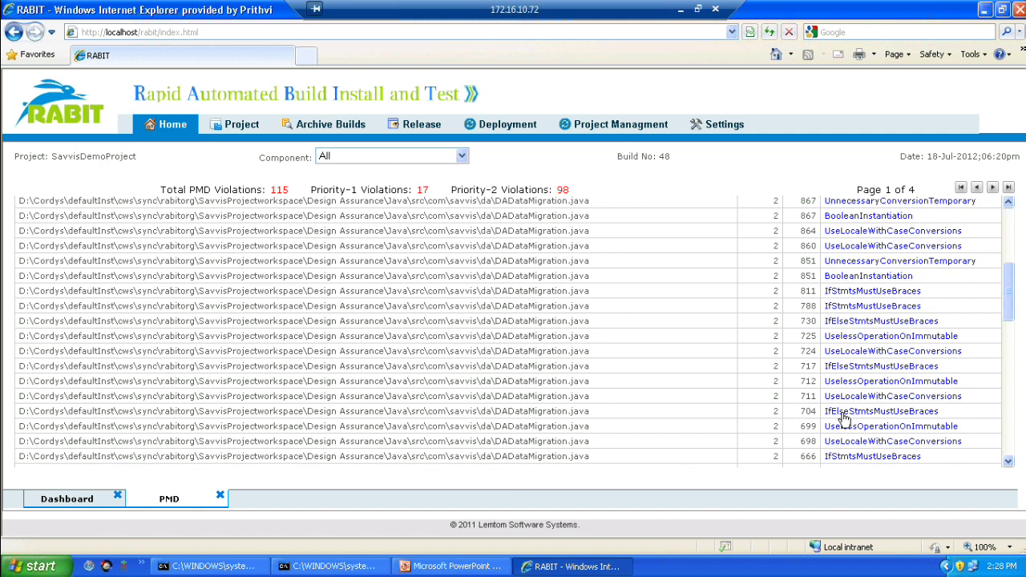
pyautogui.click(76, 498)
pyautogui.scroll(-5, 634, 461)
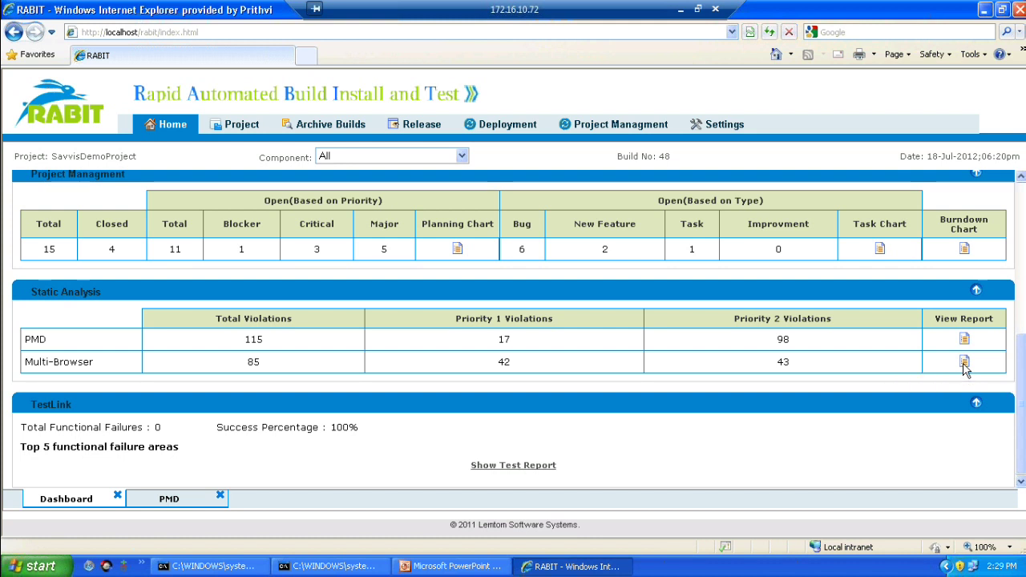
# Step: Open build 48's Multi-Browser violations report and highlight its first two violation rows
pyautogui.click(964, 364)
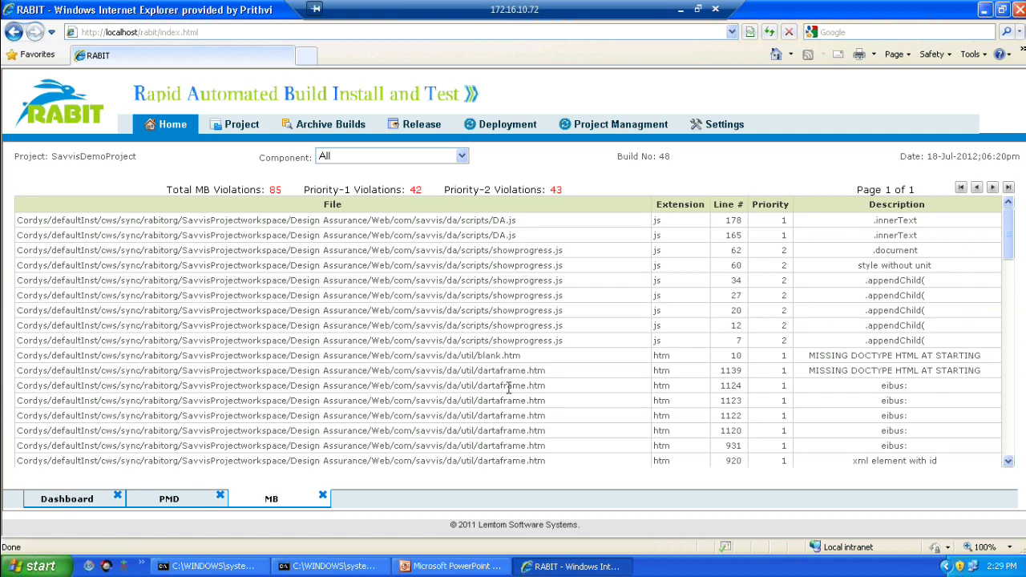
pyautogui.moveTo(304, 231); pyautogui.dragTo(419, 237)
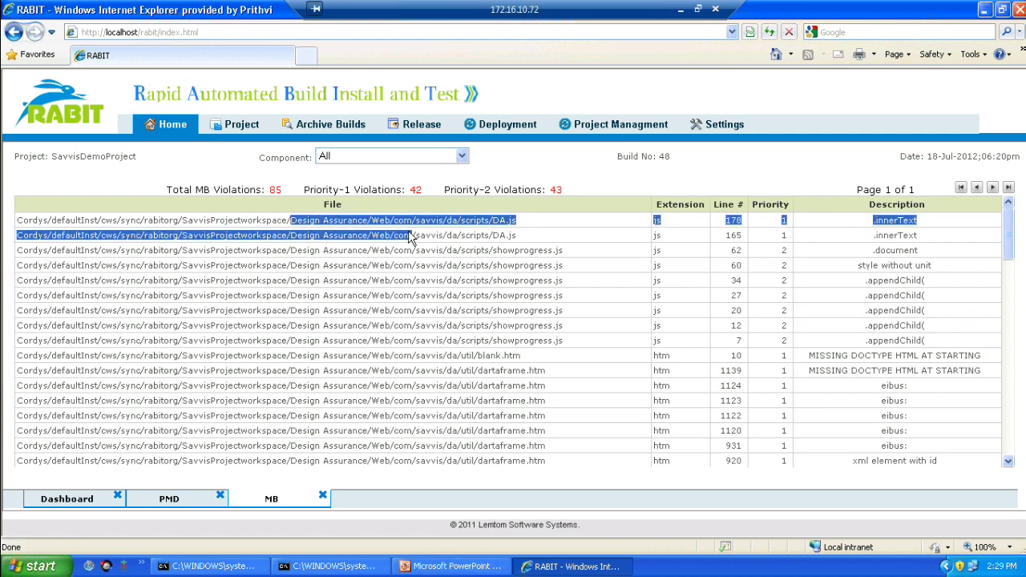
pyautogui.click(426, 247)
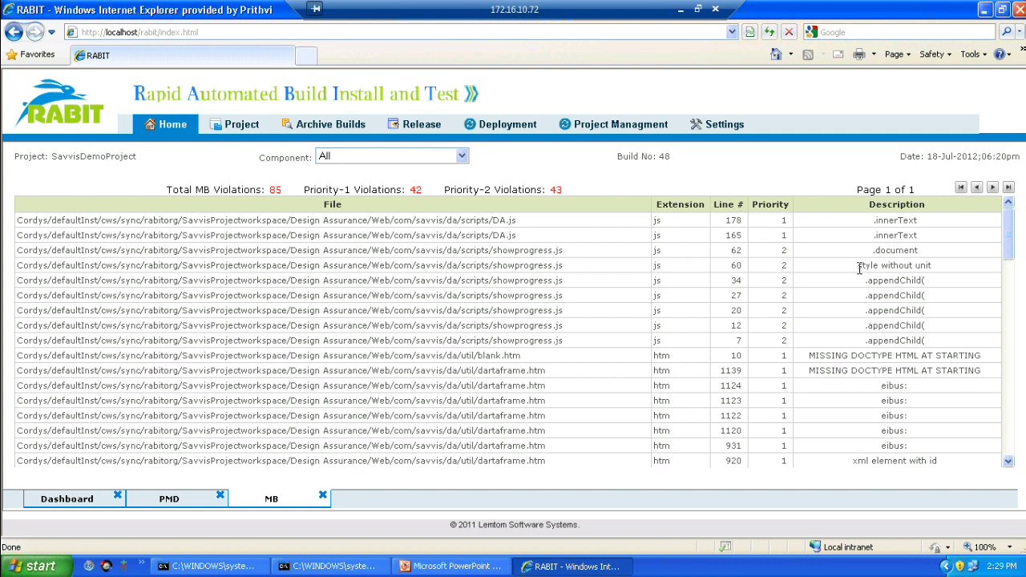
# Step: Scroll through the 85 violations, highlighting the .appendChild and Microsoft.XMLDOM descriptions
pyautogui.moveTo(863, 280); pyautogui.dragTo(904, 278)
pyautogui.scroll(-10, 890, 353)
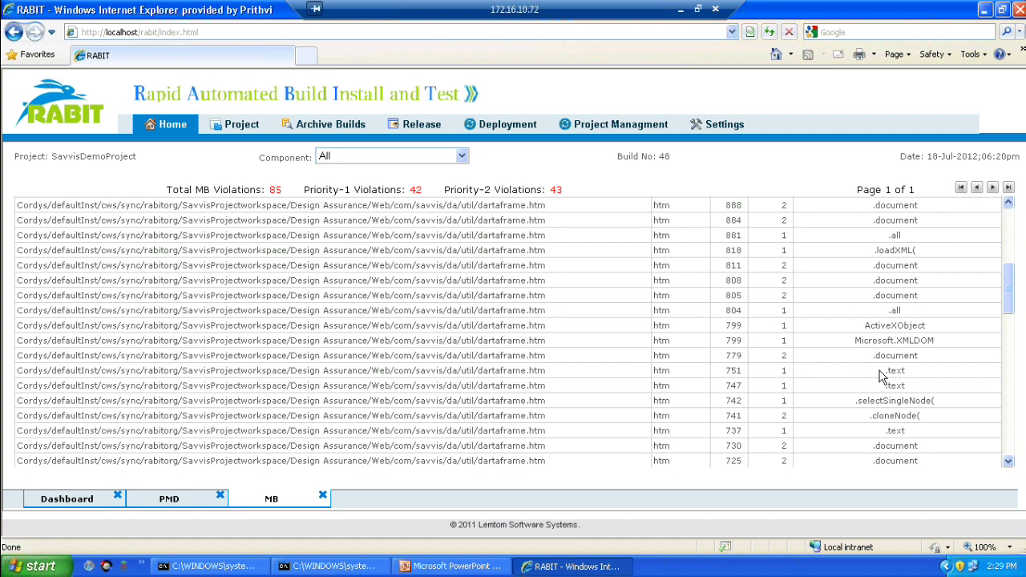
pyautogui.moveTo(853, 341); pyautogui.dragTo(923, 344)
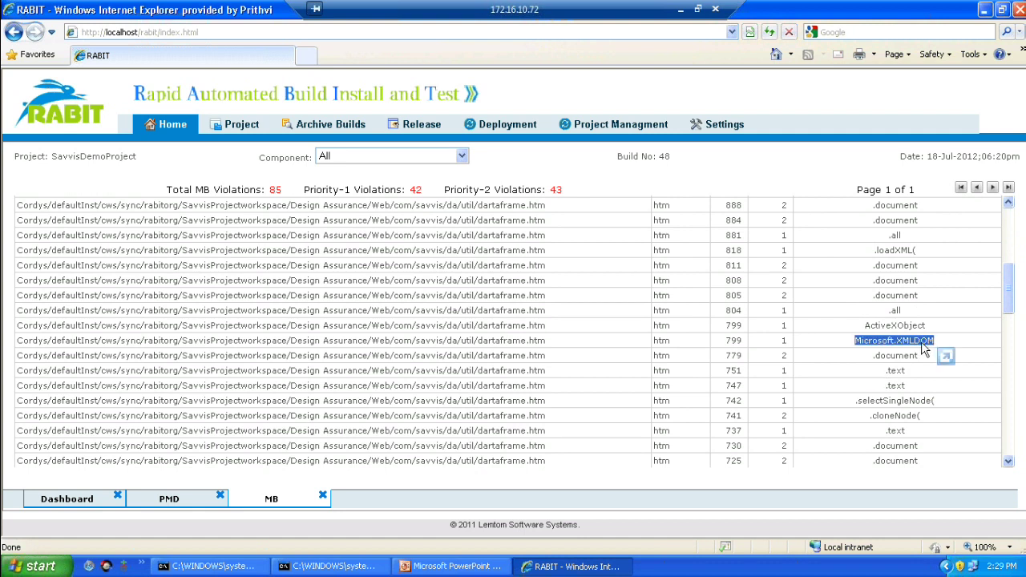
pyautogui.click(860, 370)
pyautogui.scroll(-1, 860, 370)
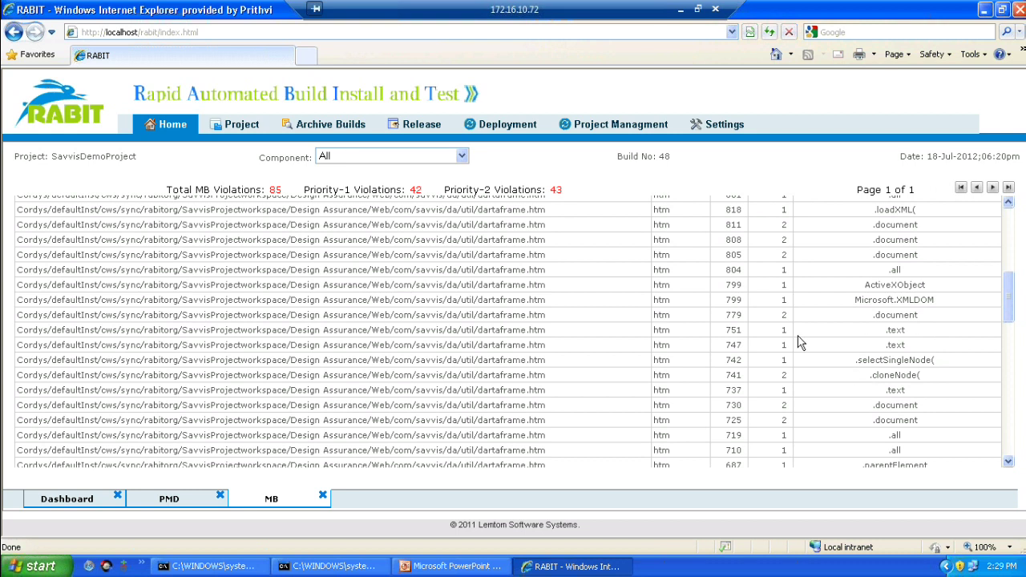
# Step: Scroll through build 48's dashboard summaries, then return Home to SAVVISDEMOPROJECT builds 44–48
pyautogui.click(66, 507)
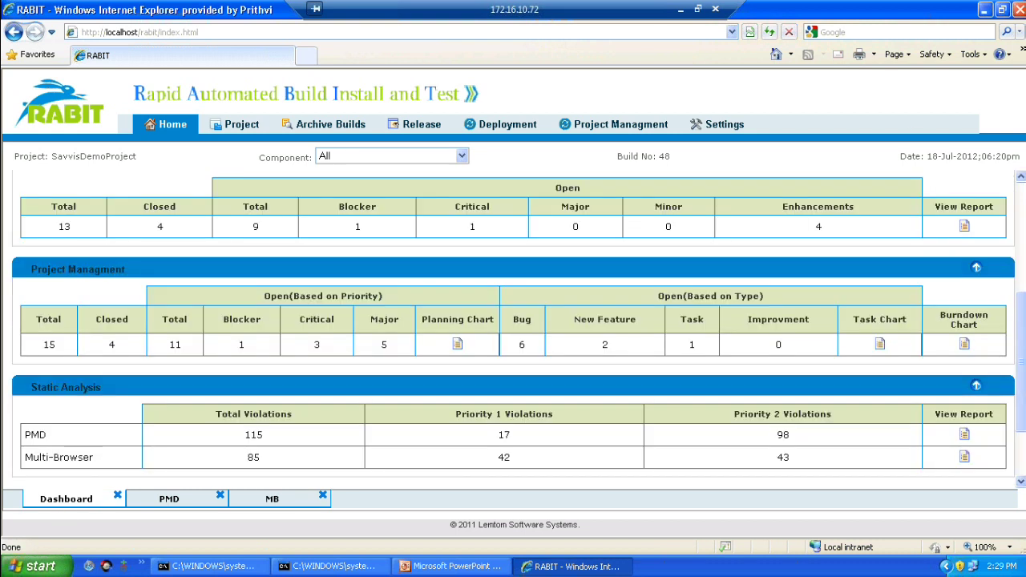
pyautogui.scroll(3, 859, 188)
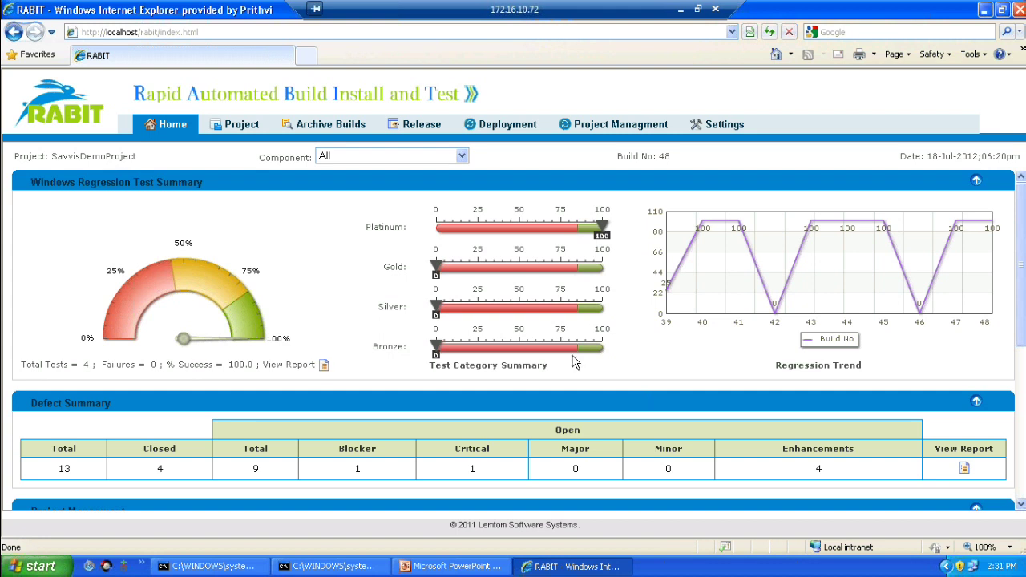
pyautogui.click(1021, 505)
pyautogui.click(1020, 506)
pyautogui.click(1020, 505)
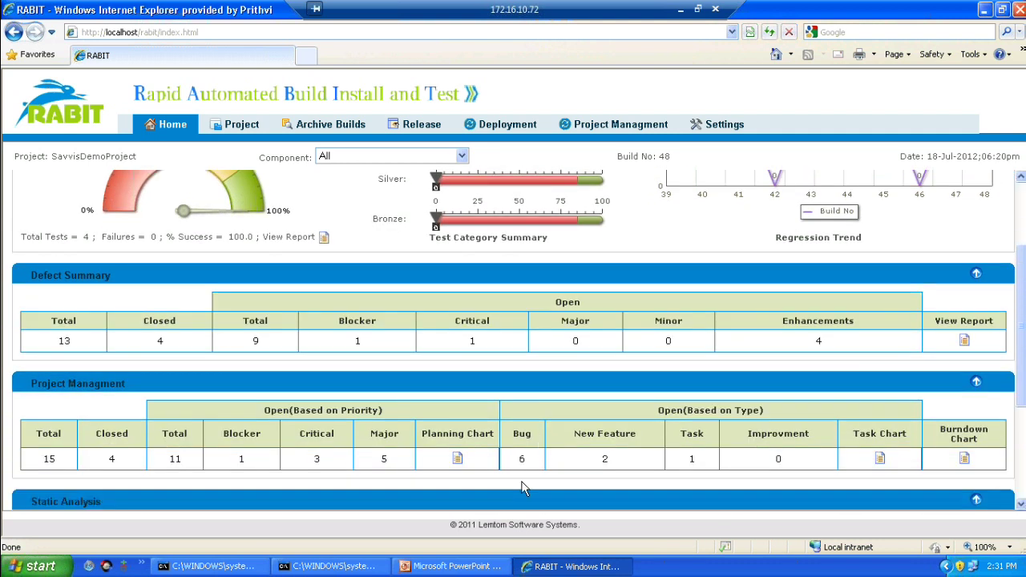
pyautogui.click(1021, 505)
pyautogui.click(1021, 505)
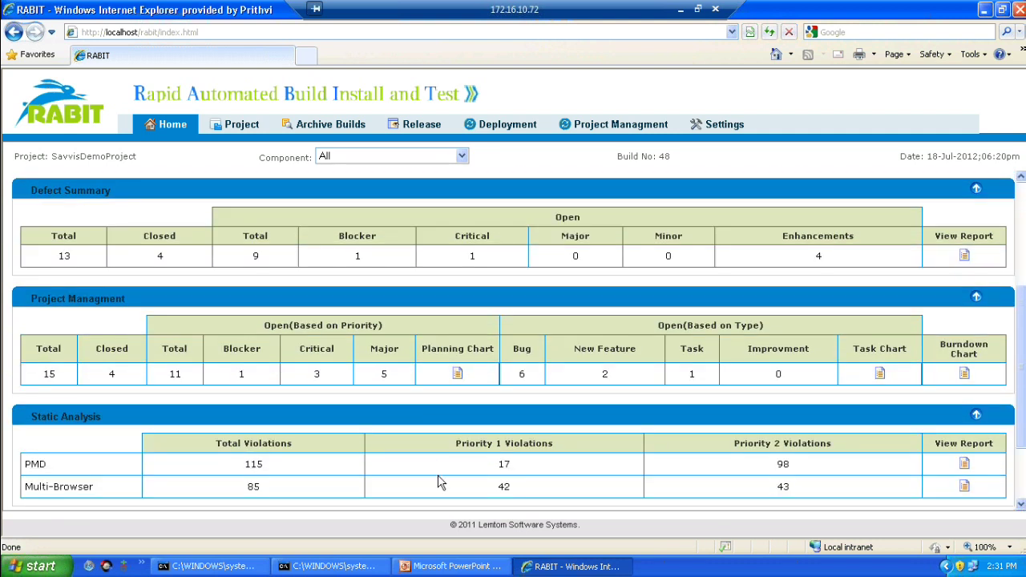
pyautogui.scroll(3, 603, 473)
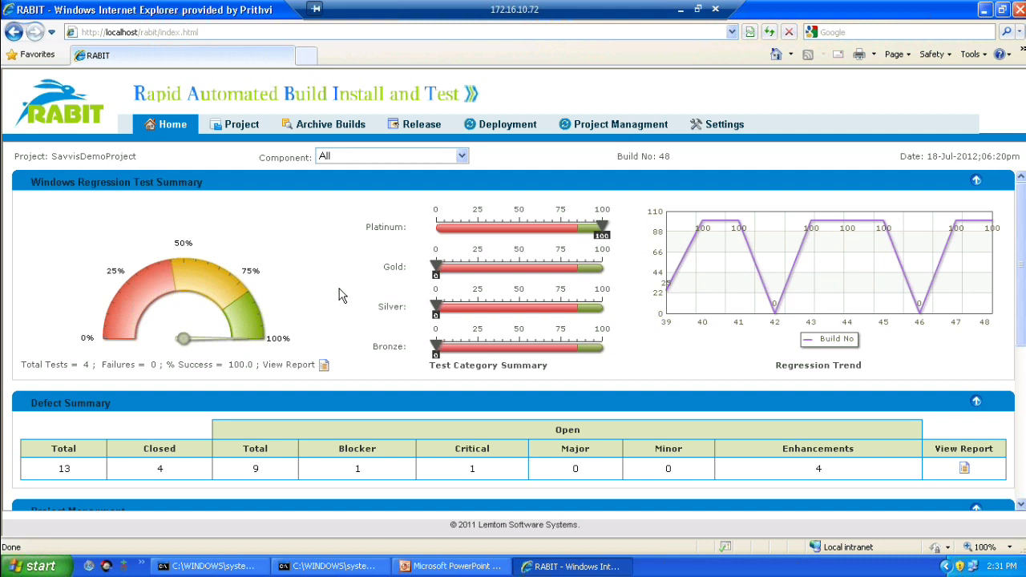
pyautogui.click(169, 125)
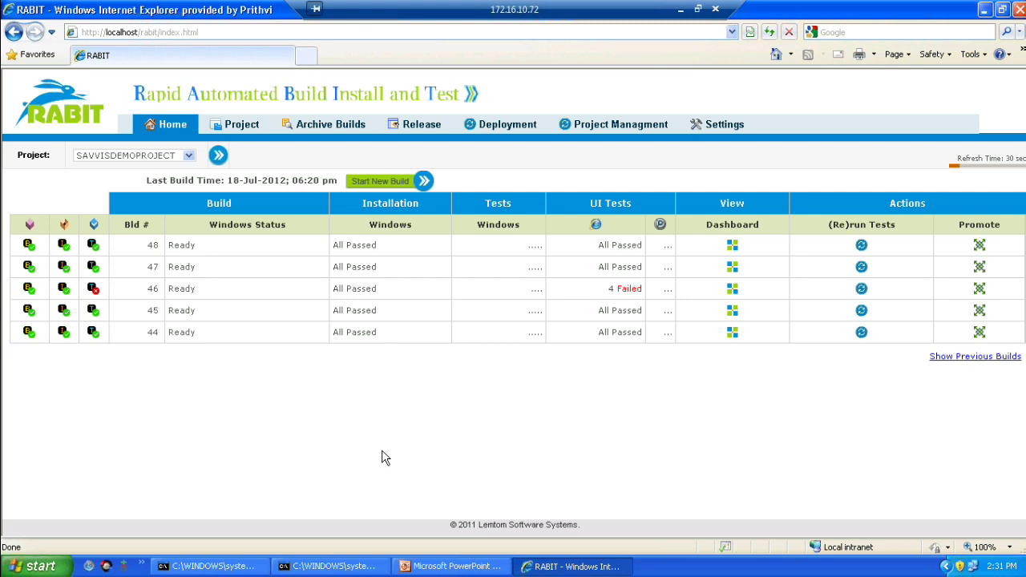
# Step: Show SAVVISDEMOPROJECT's Deployment page with package Cordys Design Assurance.isvp and its prompt sets
pyautogui.click(497, 135)
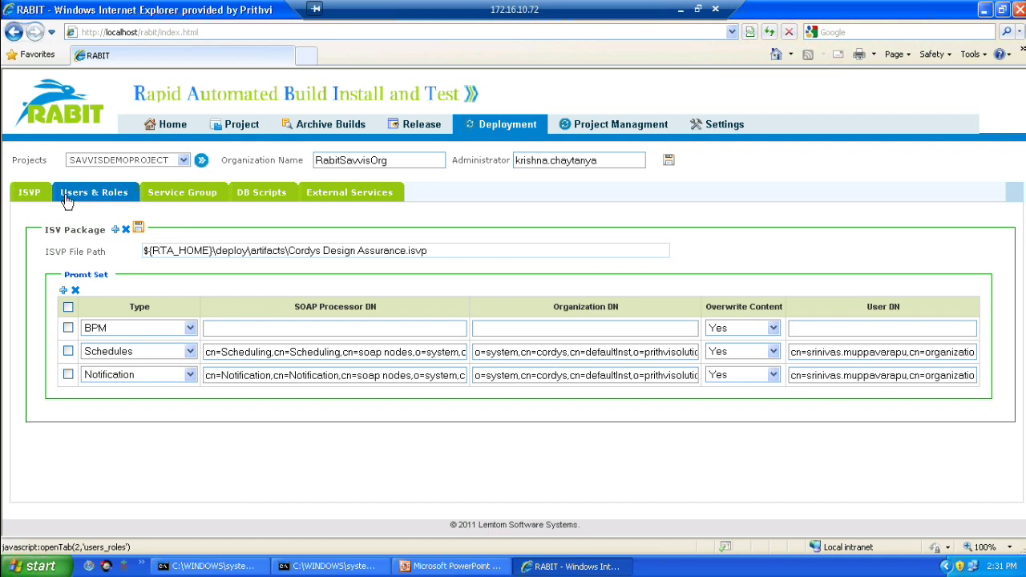
# Step: Browse Users & Roles, Service Group, DB Scripts and External Services, ending on SOAP node Savvis WS-Apps SG
pyautogui.click(67, 198)
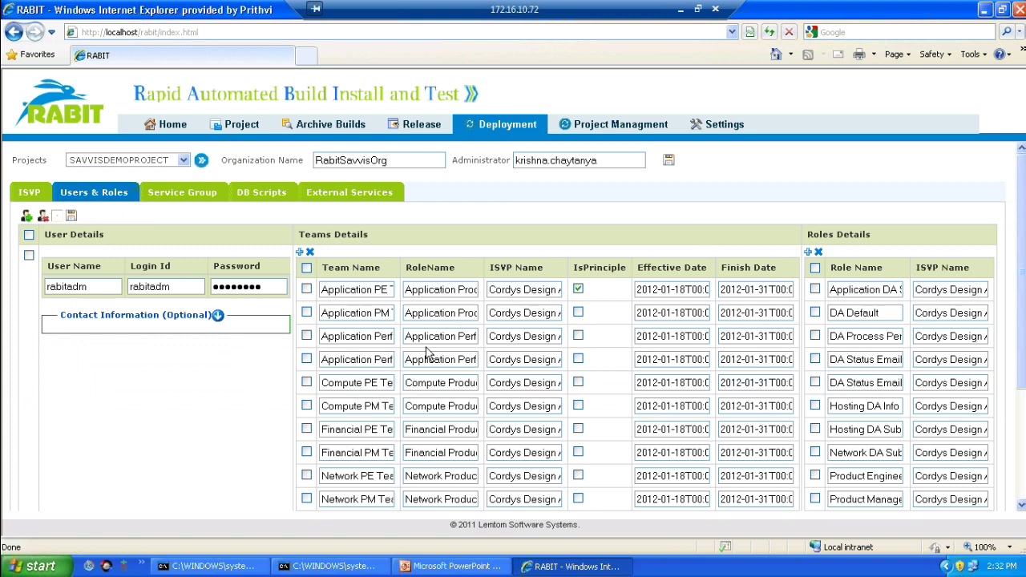
pyautogui.click(190, 197)
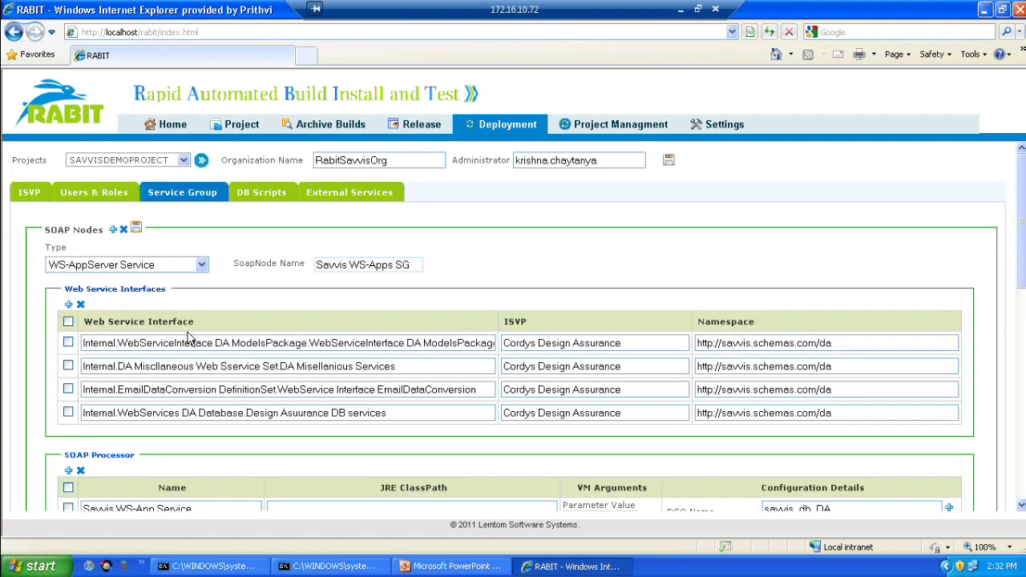
pyautogui.click(258, 198)
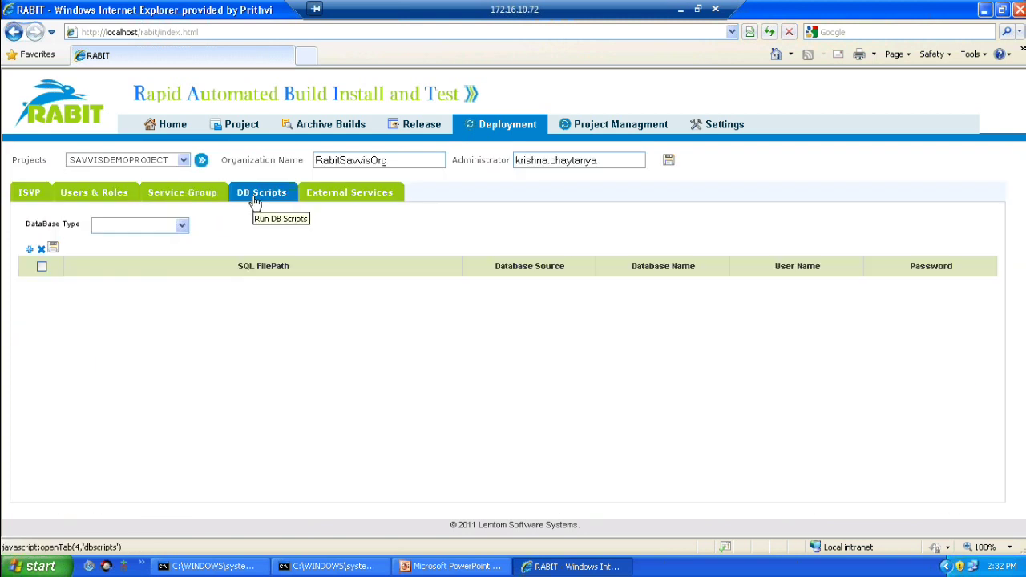
pyautogui.click(316, 200)
pyautogui.click(206, 199)
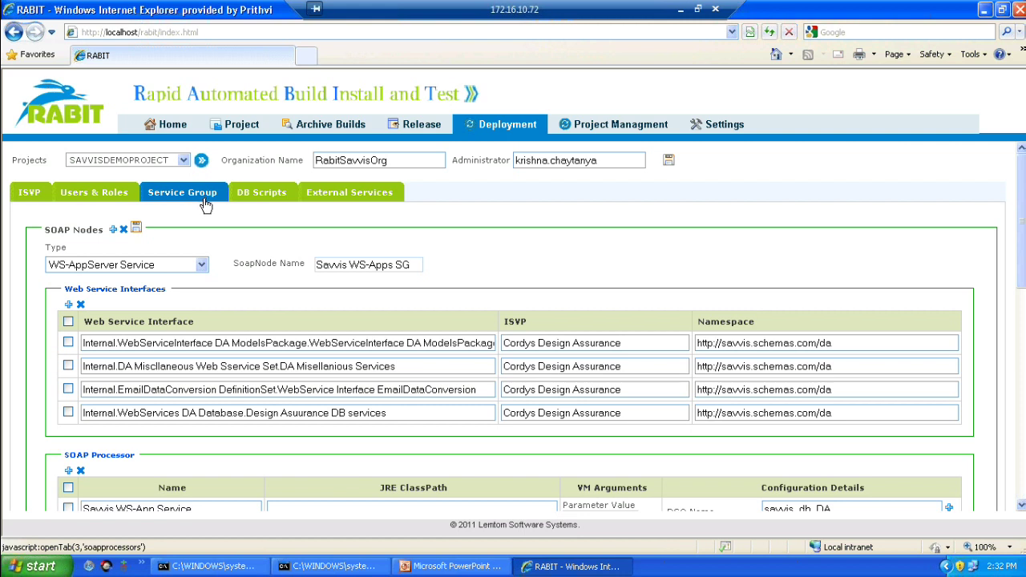
# Step: Start promoting build 48 with UAT as the deployment server type, then return Home
pyautogui.click(178, 132)
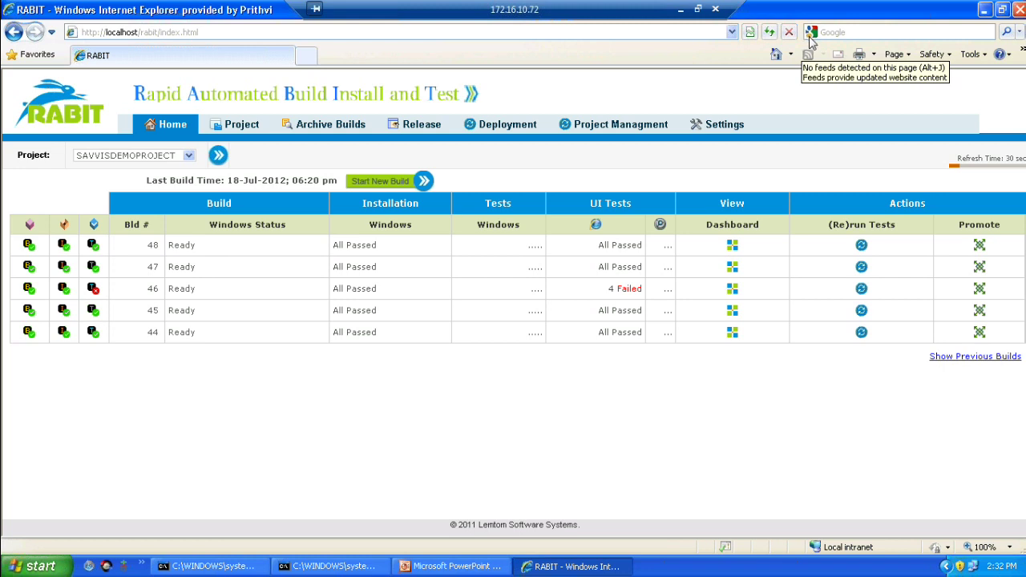
pyautogui.click(979, 246)
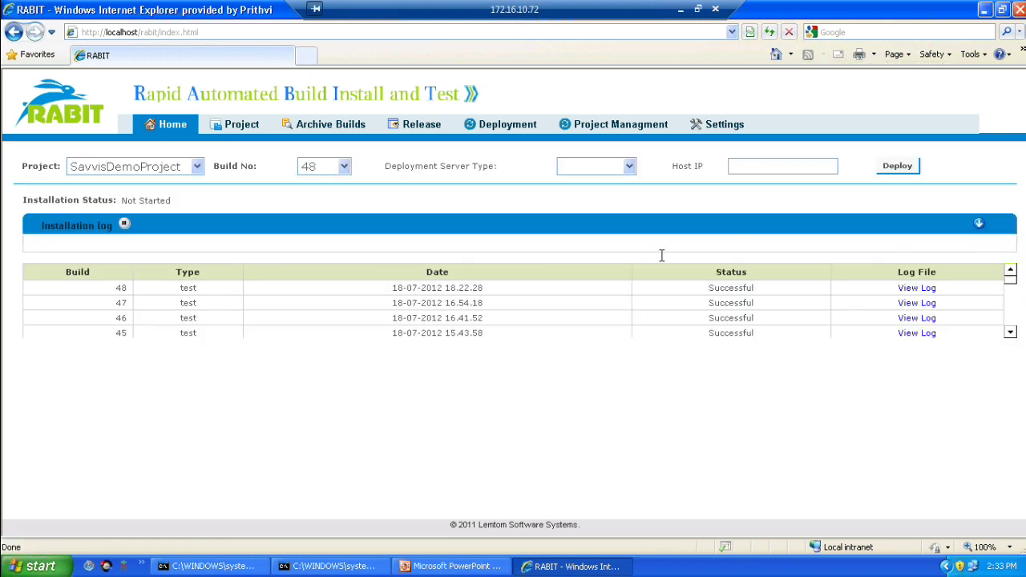
pyautogui.click(606, 172)
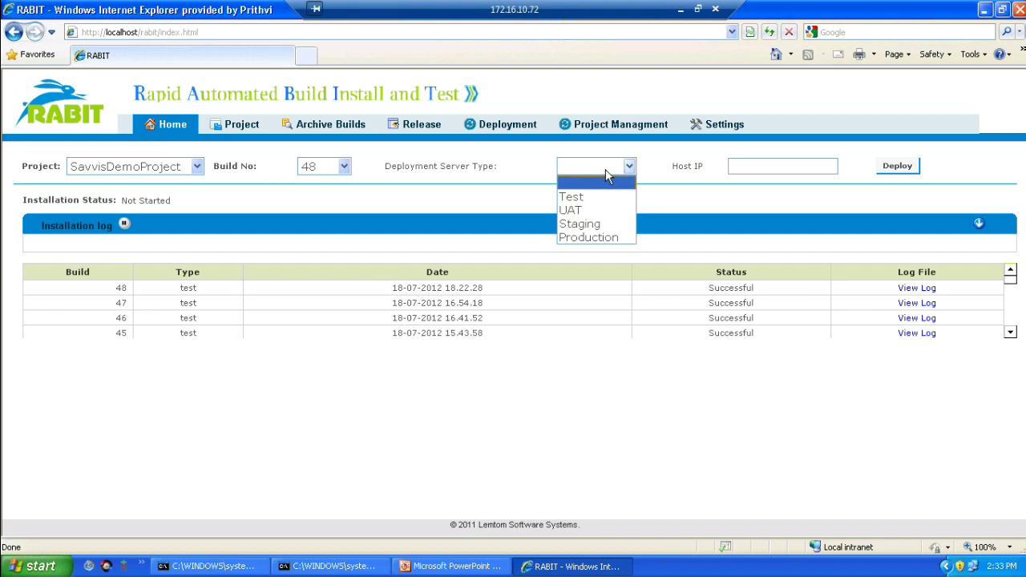
pyautogui.click(604, 210)
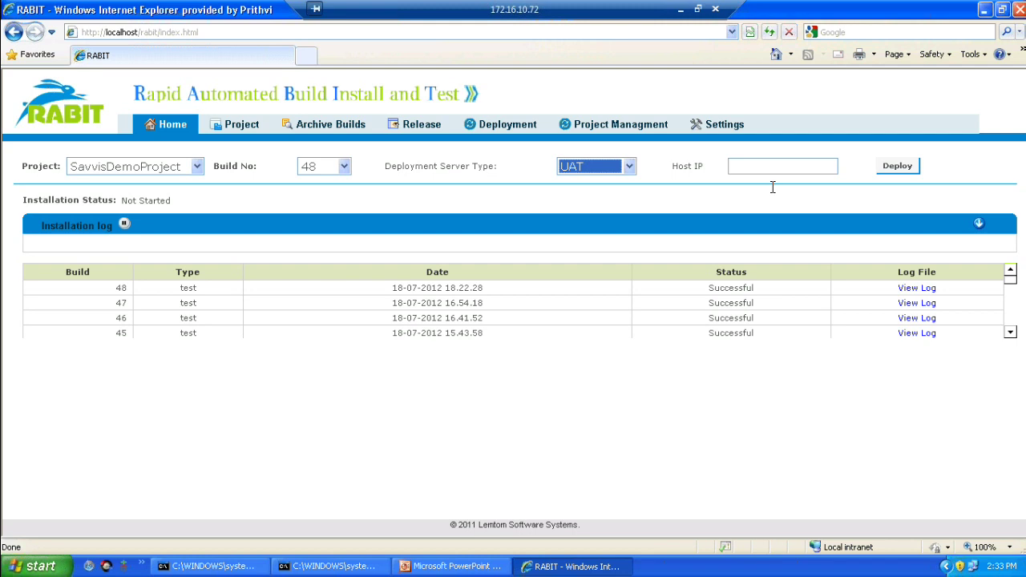
pyautogui.click(177, 131)
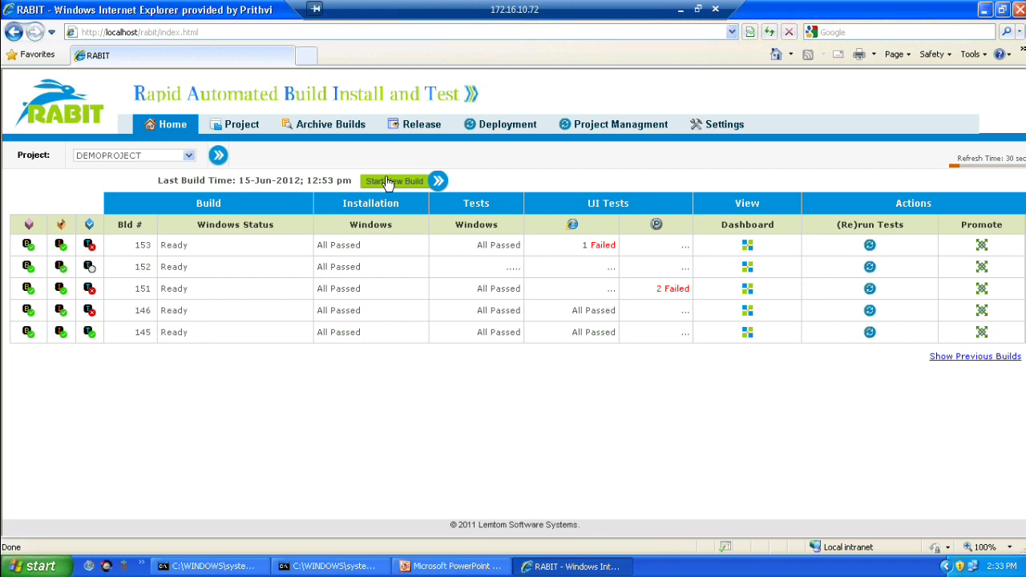
# Step: Start a full-cycle SAVVISDEMOPROJECT build with the build user's ID and password, accepting the security warning
pyautogui.click(388, 183)
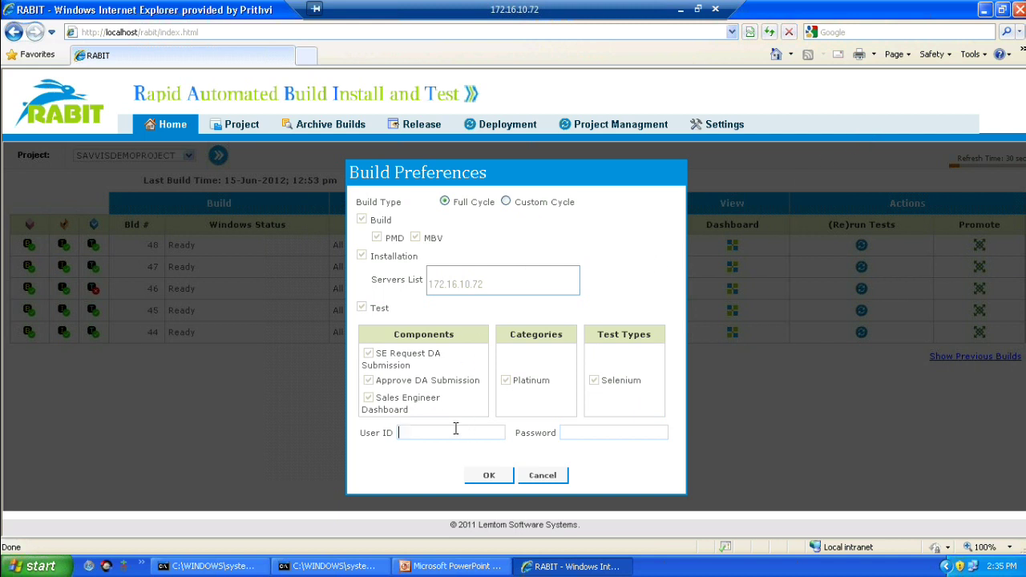
pyautogui.click(447, 425)
pyautogui.write('rabitadm')
pyautogui.press('Tab')
pyautogui.write('****')
pyautogui.press('BackSpace')
pyautogui.press('BackSpace')
pyautogui.press('BackSpace')
pyautogui.press('BackSpace')
pyautogui.write('********')
pyautogui.click(492, 479)
pyautogui.click(550, 310)
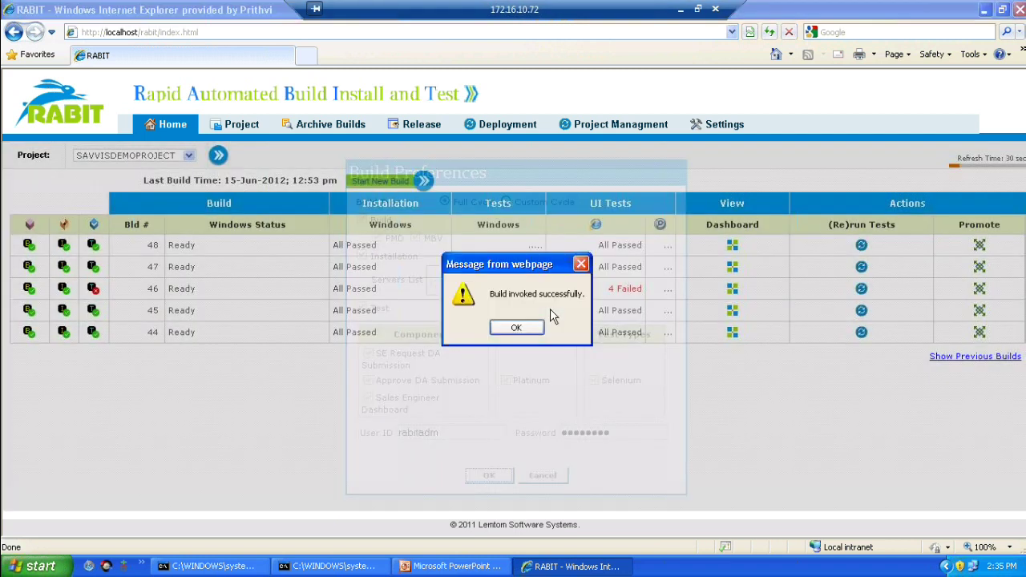
# Step: Acknowledge the build-invoked message and refresh the project's builds table
pyautogui.click(529, 331)
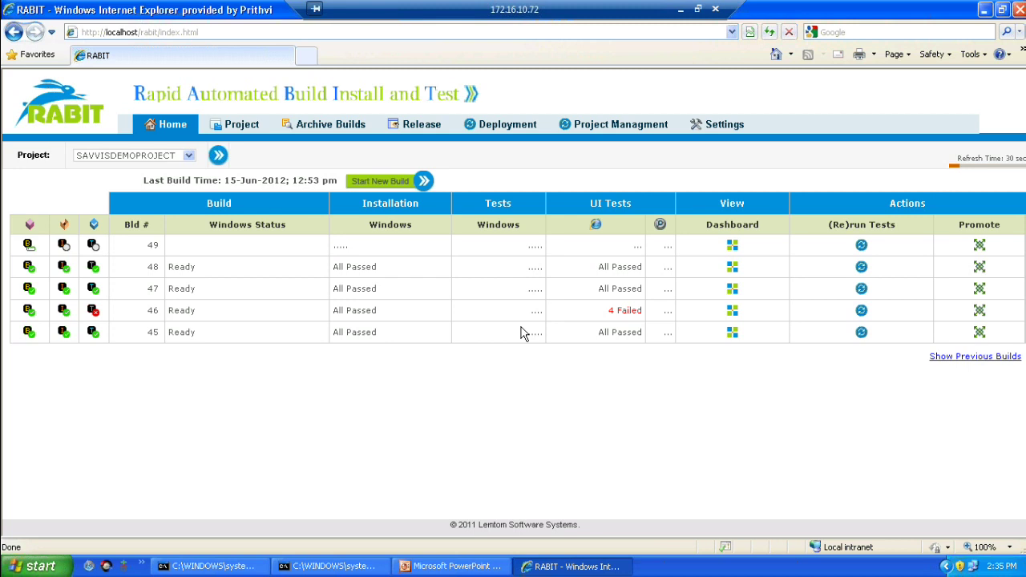
pyautogui.click(218, 155)
# Step: Open SavvisDemoProject's Build settings and expand its daily 21:00 schedule and e-mail notification addresses
pyautogui.click(252, 136)
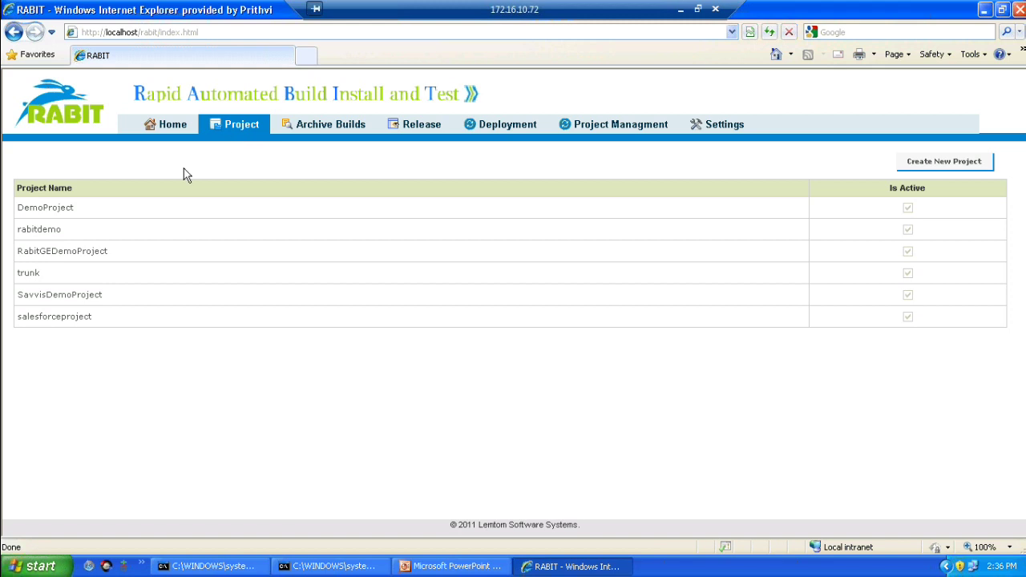
pyautogui.click(93, 297)
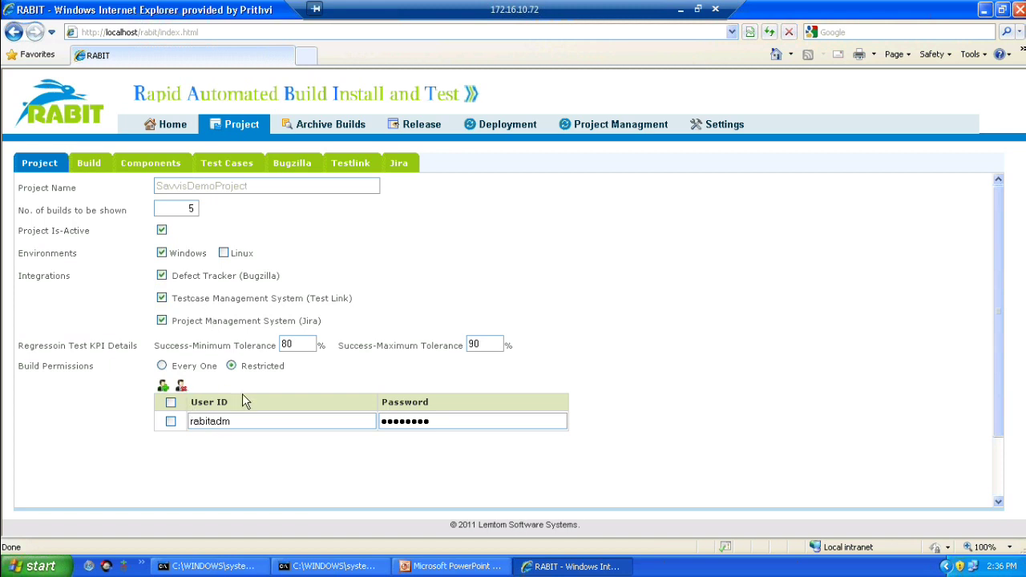
pyautogui.click(88, 167)
pyautogui.click(540, 313)
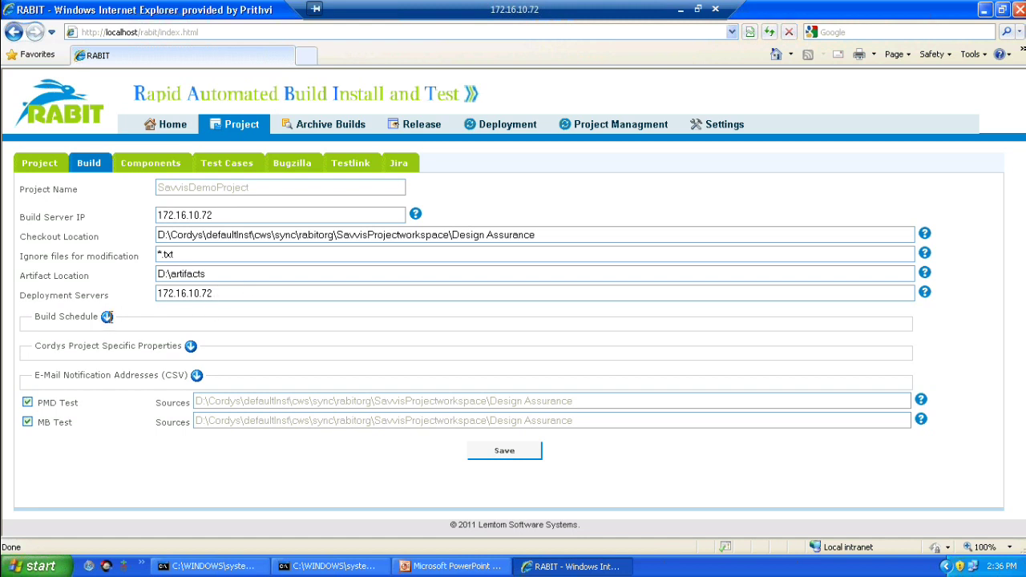
pyautogui.click(108, 318)
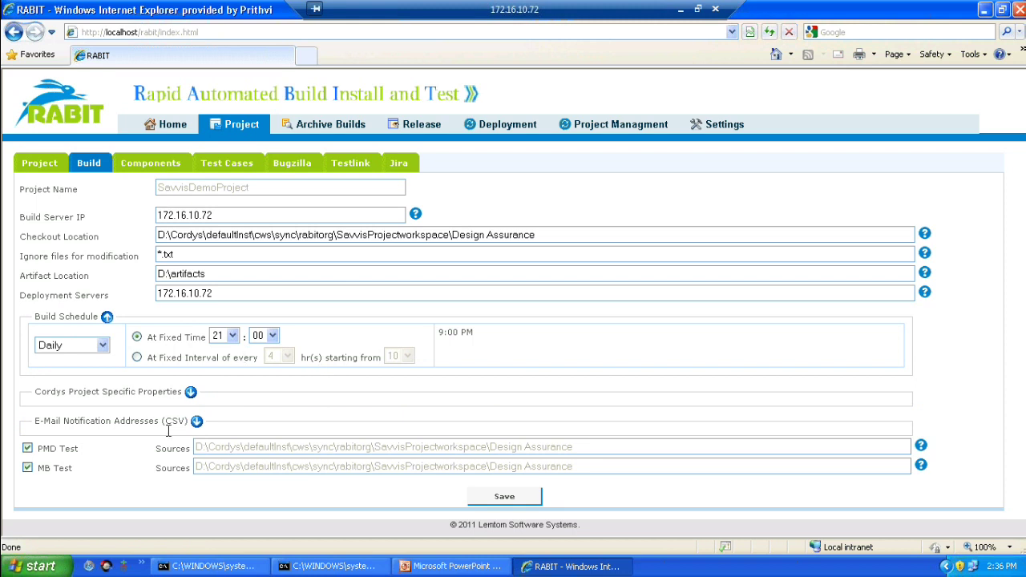
pyautogui.click(196, 423)
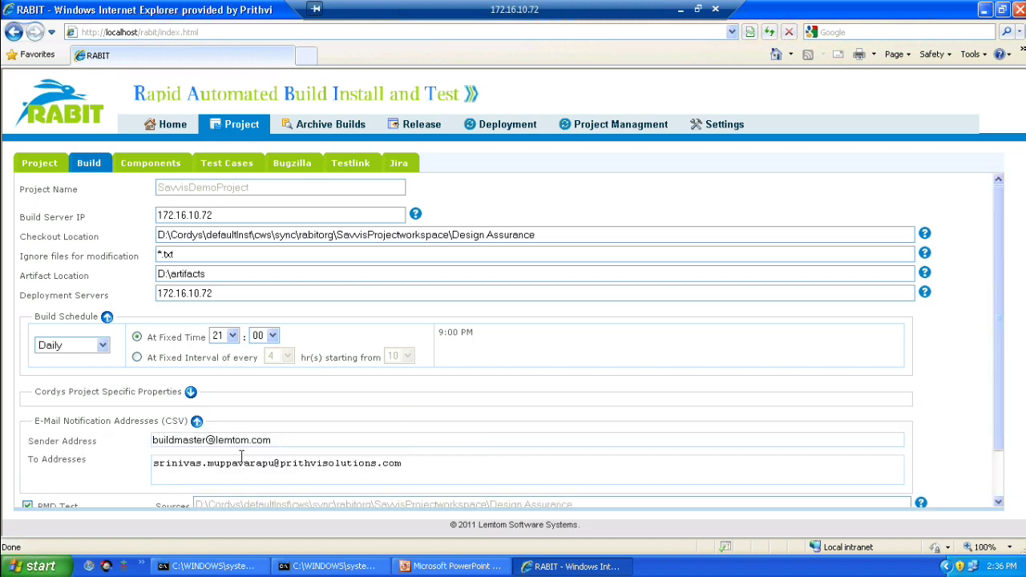
pyautogui.scroll(-3, 240, 455)
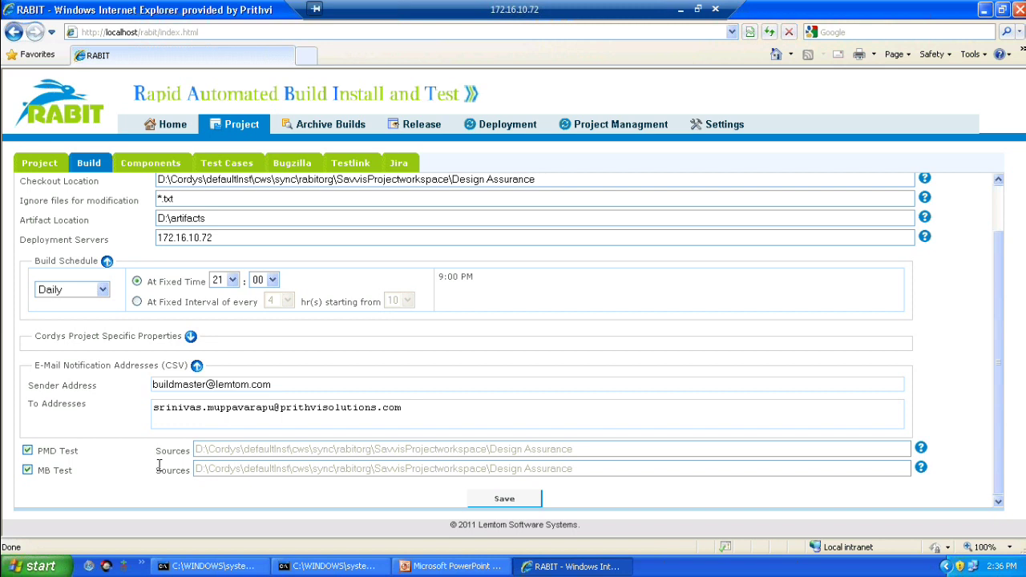
# Step: View test cases for All Components, SE Request DA Submission, Approve DA Submission, then Sales Engineer Dashboard
pyautogui.click(153, 165)
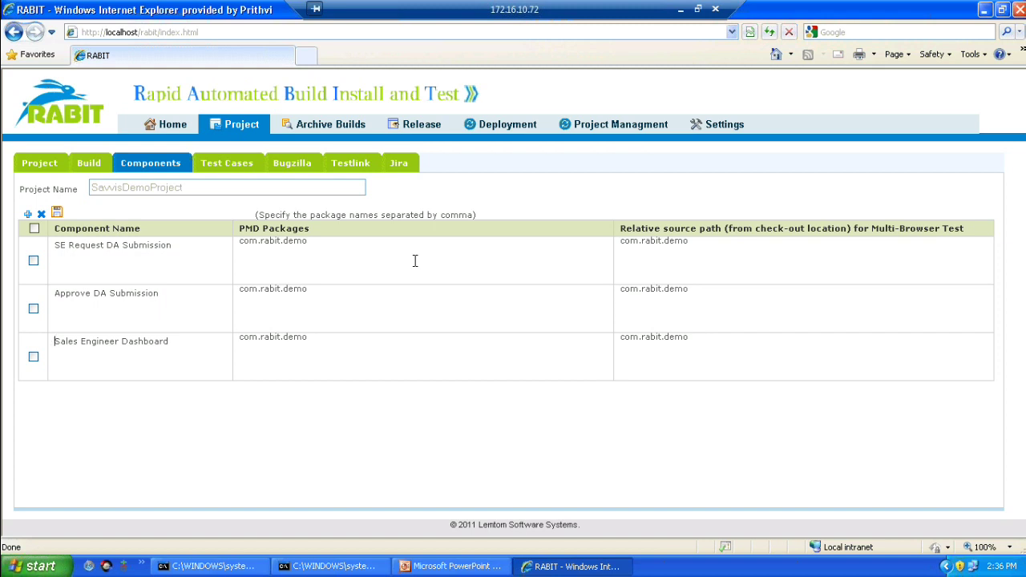
pyautogui.click(227, 171)
pyautogui.click(337, 189)
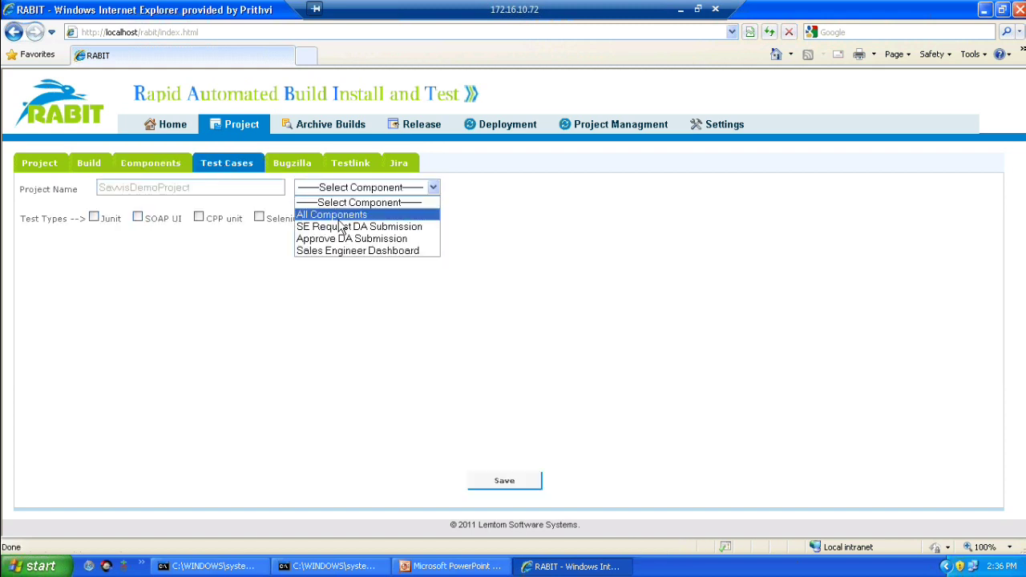
pyautogui.click(339, 215)
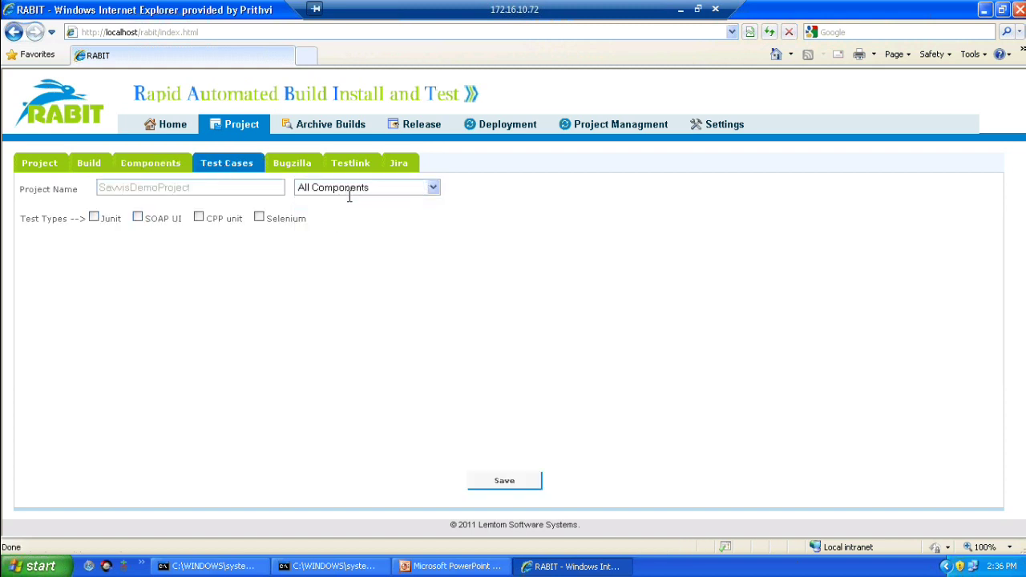
pyautogui.click(348, 192)
pyautogui.click(348, 226)
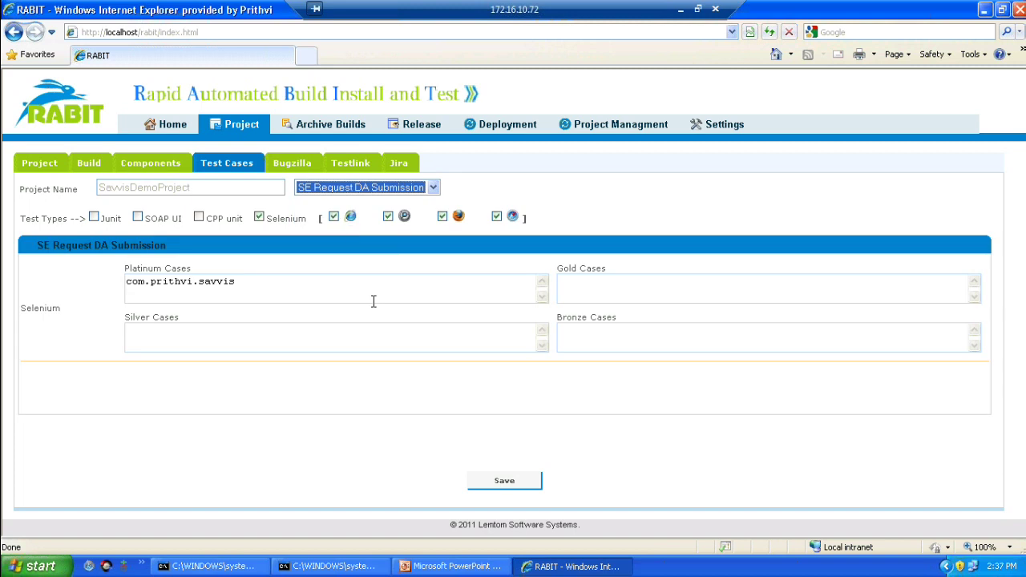
pyautogui.click(369, 191)
pyautogui.click(349, 238)
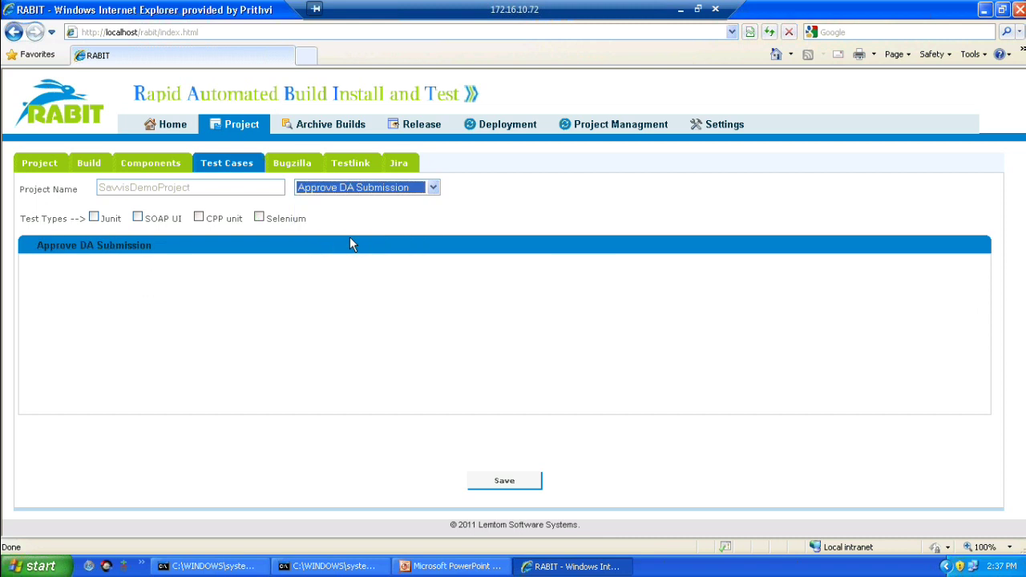
pyautogui.click(351, 191)
pyautogui.click(347, 251)
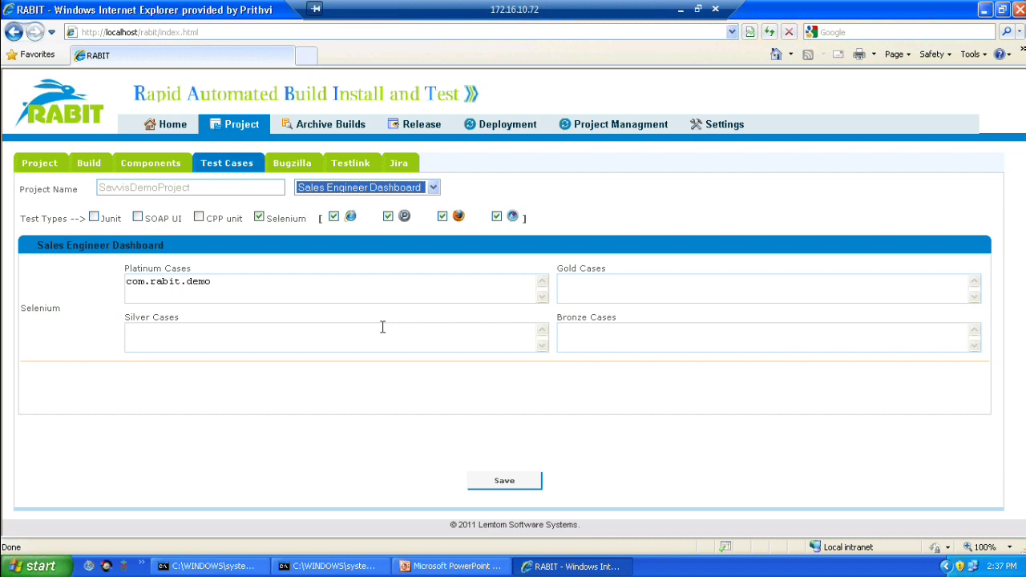
pyautogui.click(307, 164)
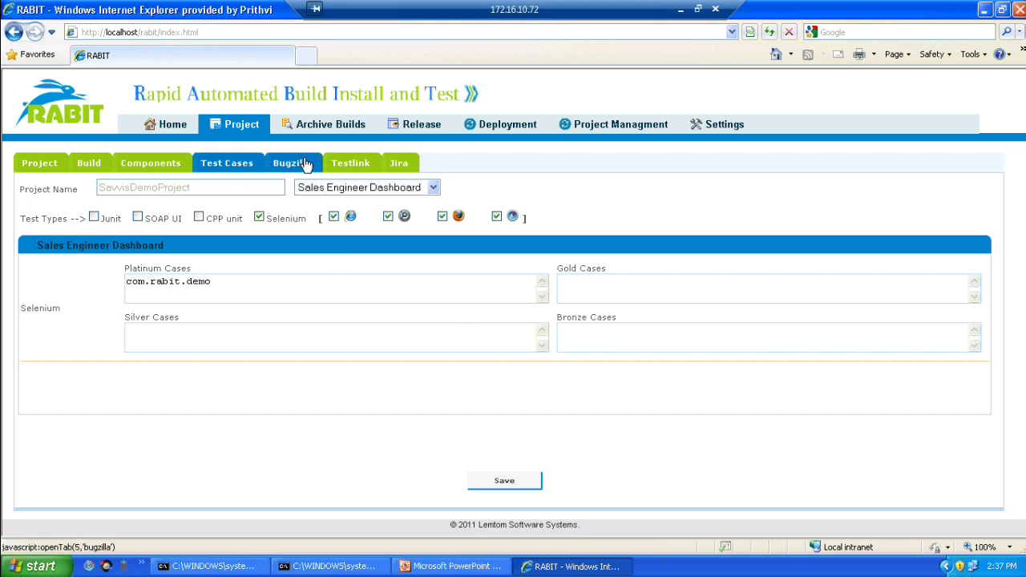
# Step: Accept the security prompt to review the Bugzilla component mappings, then return to the Home build table
pyautogui.click(532, 317)
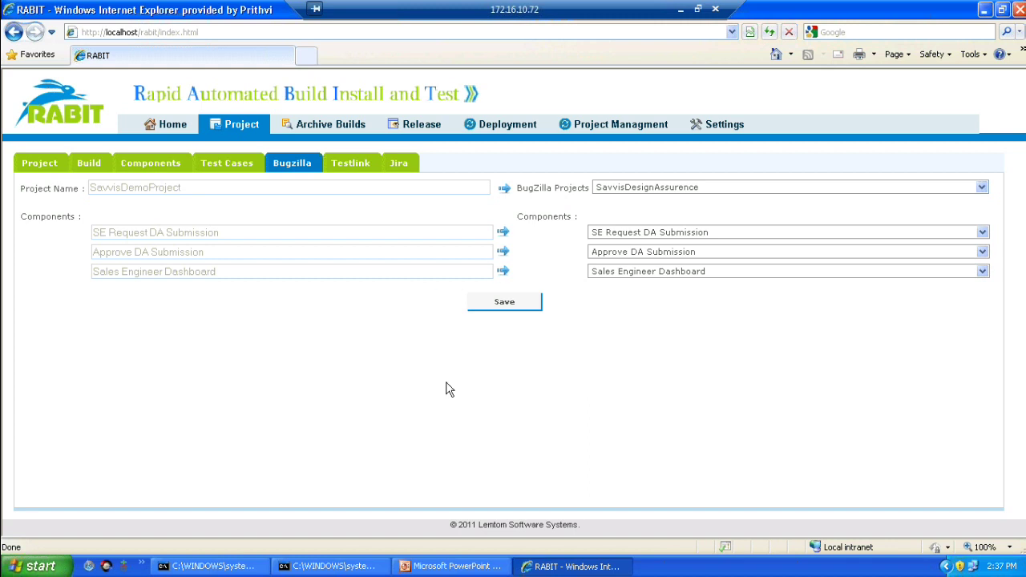
pyautogui.click(171, 129)
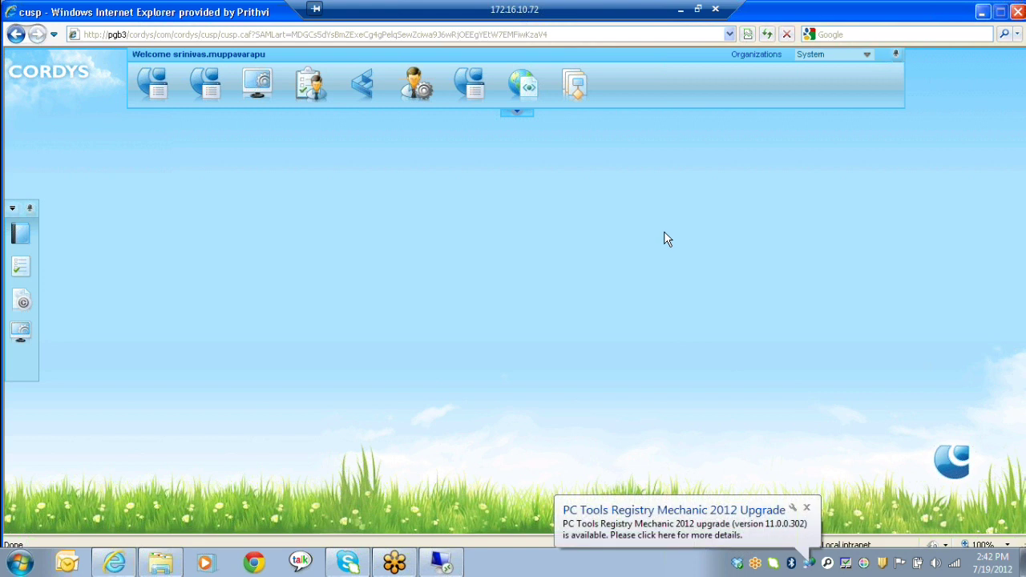
# Step: Dismiss the upgrade notice and switch the working organization from System to rabitorg
pyautogui.click(806, 507)
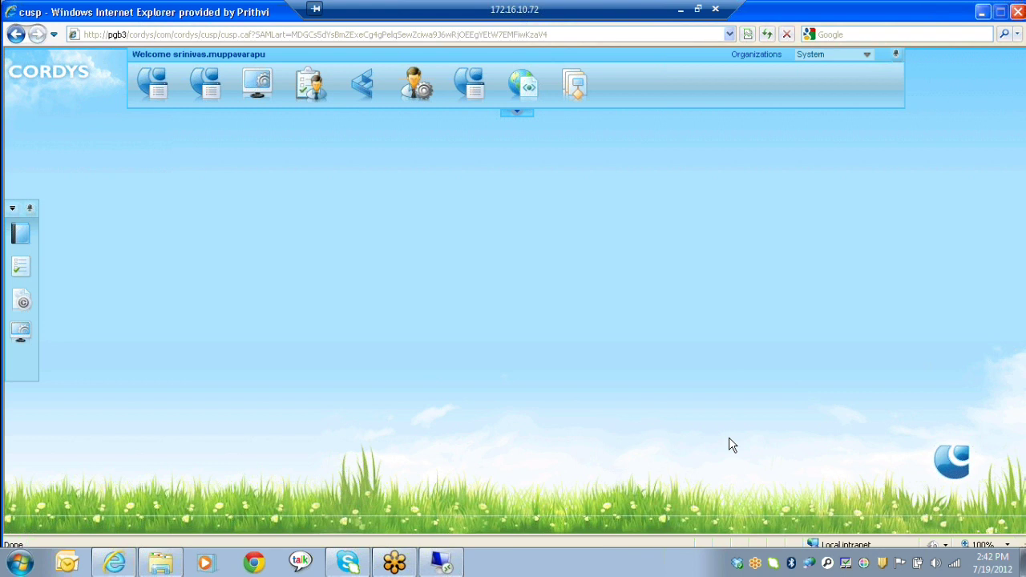
pyautogui.hotkey('alt', 'Down')
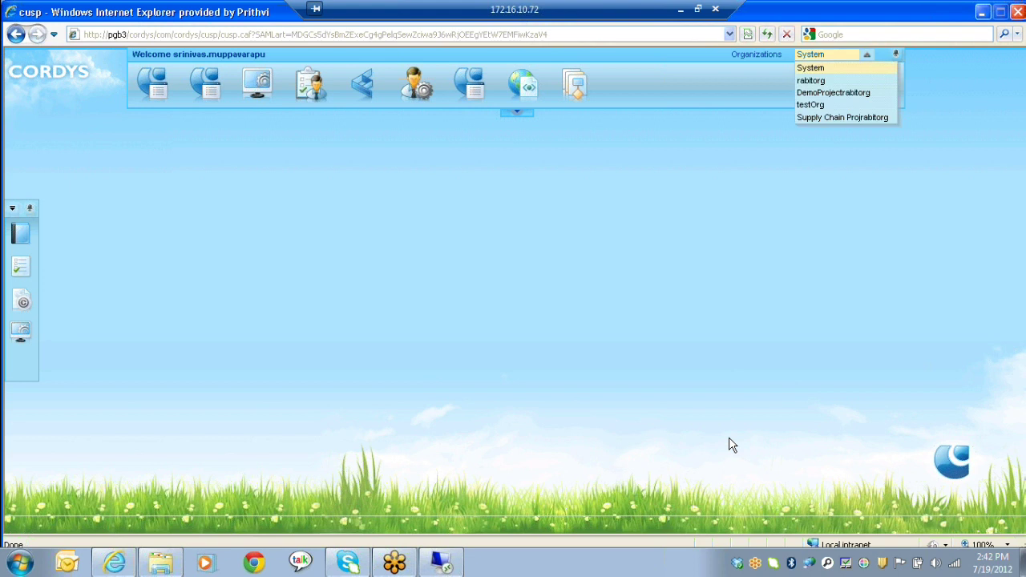
pyautogui.press('Down')
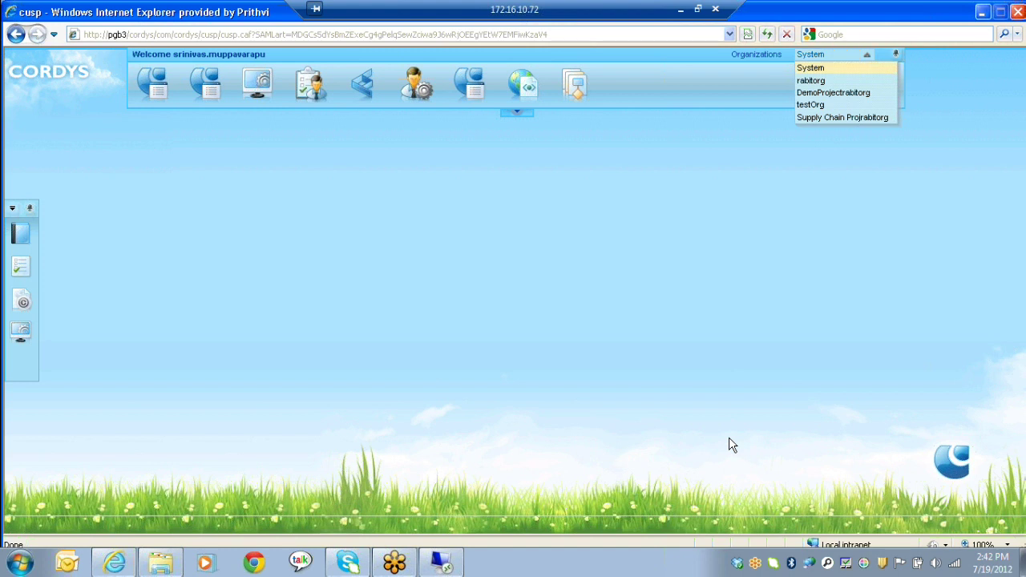
pyautogui.press('Return')
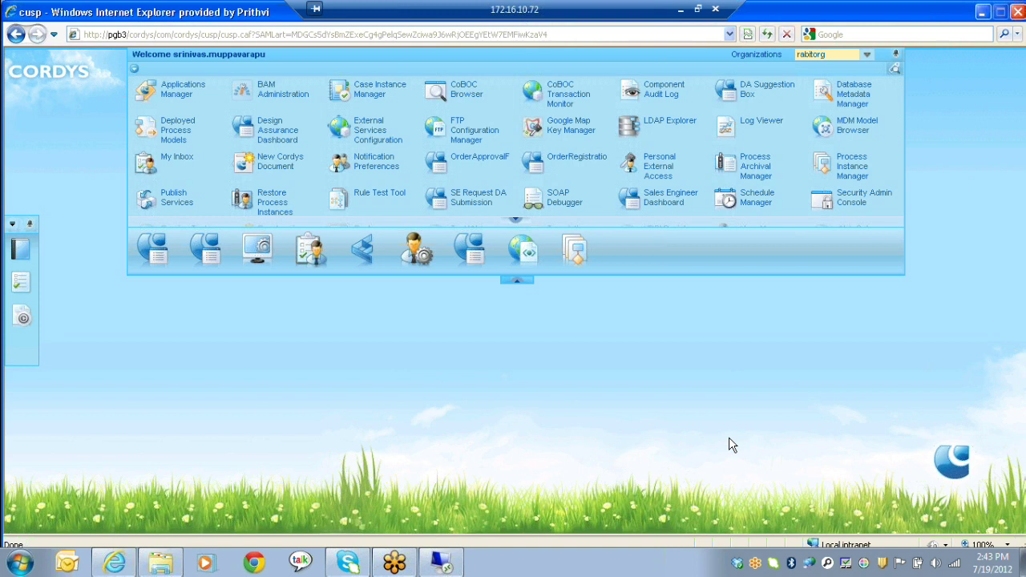
# Step: Scroll the application launcher grid down to reach SE Request DA Submission
pyautogui.scroll(-2, 465, 115)
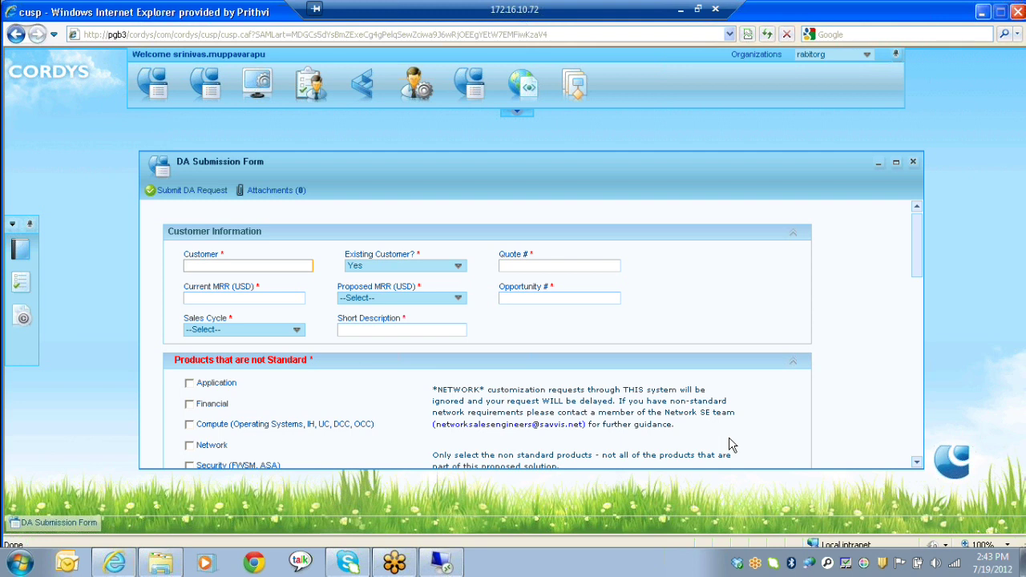
# Step: Enter the customer name, keep existing customer Yes, quote number 1223 and current MRR 555.00
pyautogui.write('Robert')
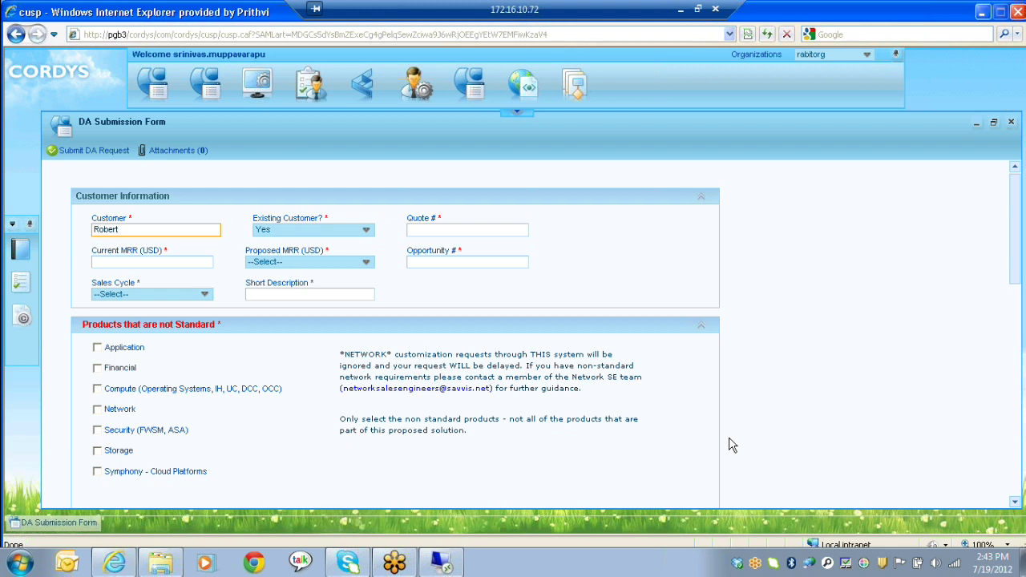
pyautogui.press('Tab')
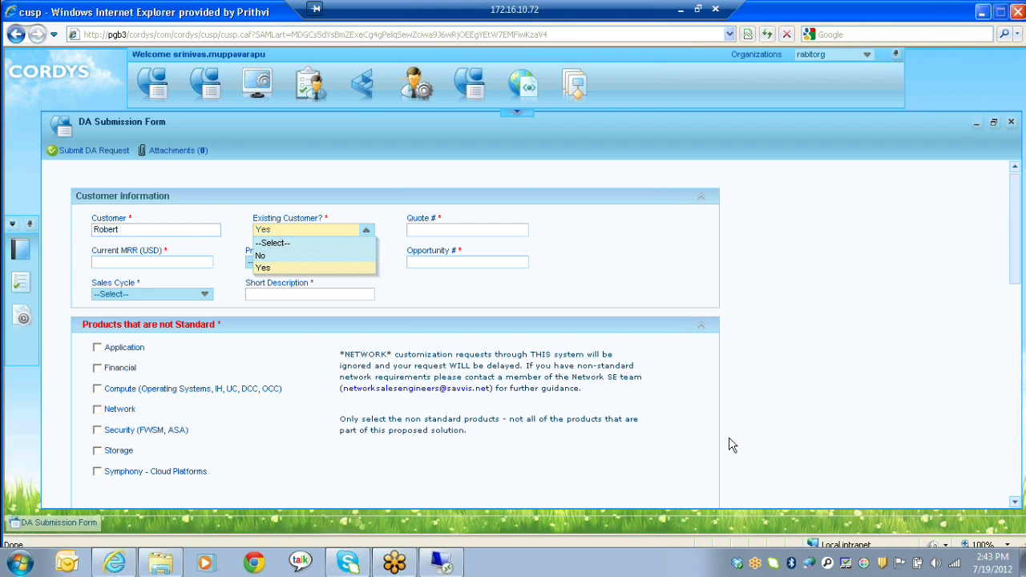
pyautogui.press('Return')
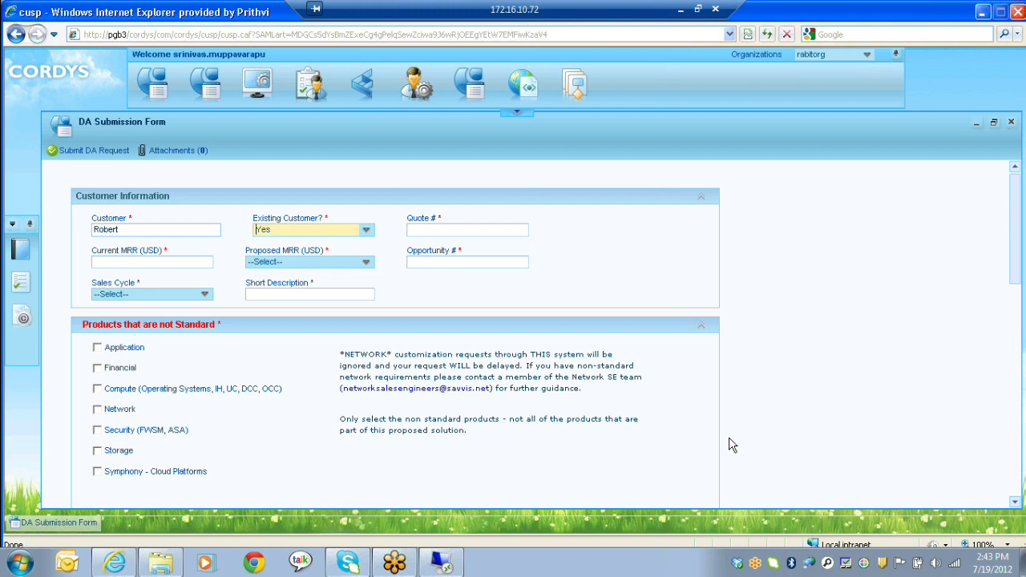
pyautogui.press('Tab')
pyautogui.write('1223')
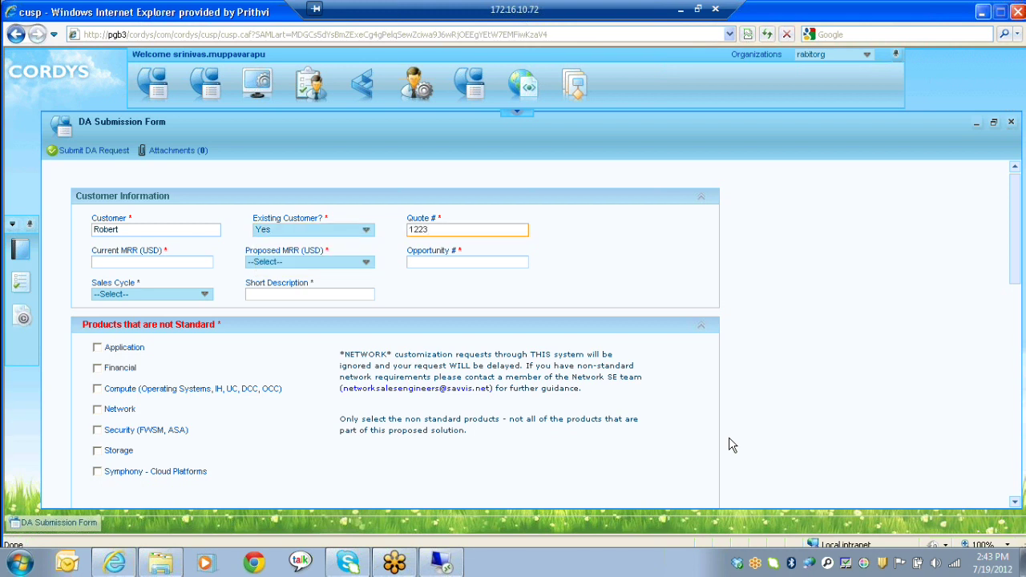
pyautogui.press('Tab')
pyautogui.write('555.00')
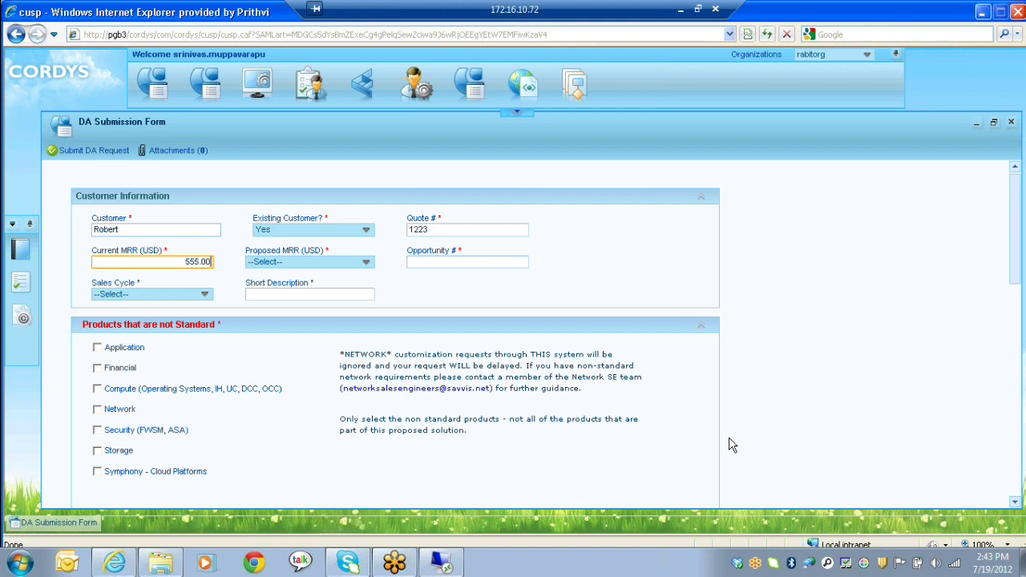
# Step: Set proposed MRR $1,000 - $5,000, opportunity 'onebyone', Prospect cycle and description 'Description About Financial status'
pyautogui.press('Tab')
pyautogui.hotkey('alt', 'Down')
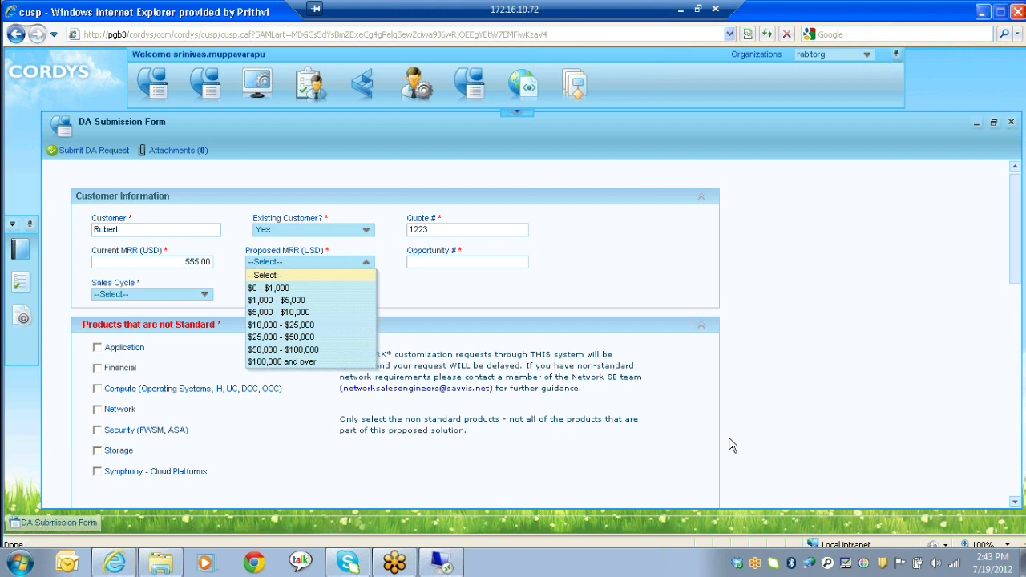
pyautogui.press('Down')
pyautogui.press('Down')
pyautogui.press('Return')
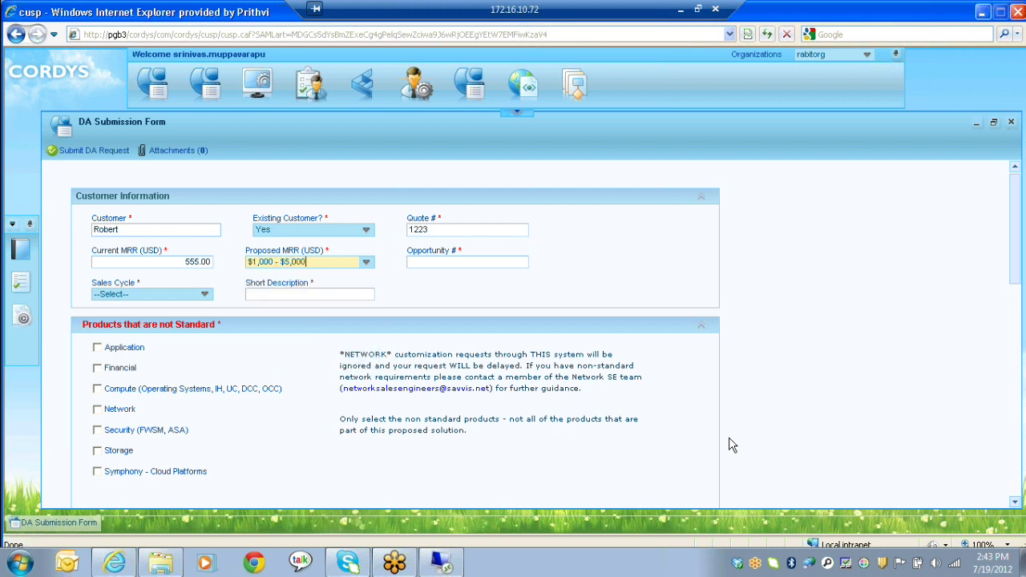
pyautogui.press('Tab')
pyautogui.write('onebyone')
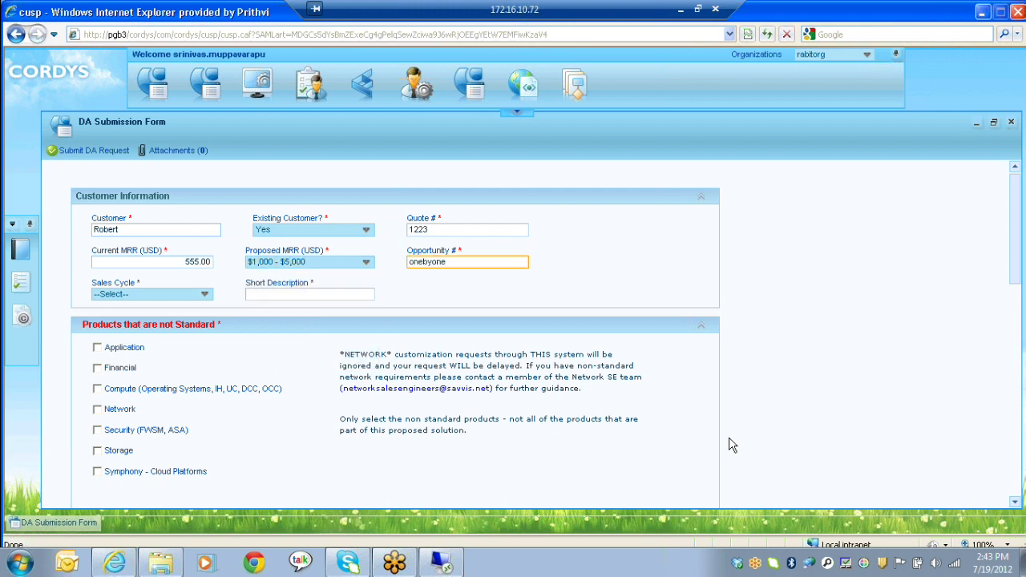
pyautogui.press('Tab')
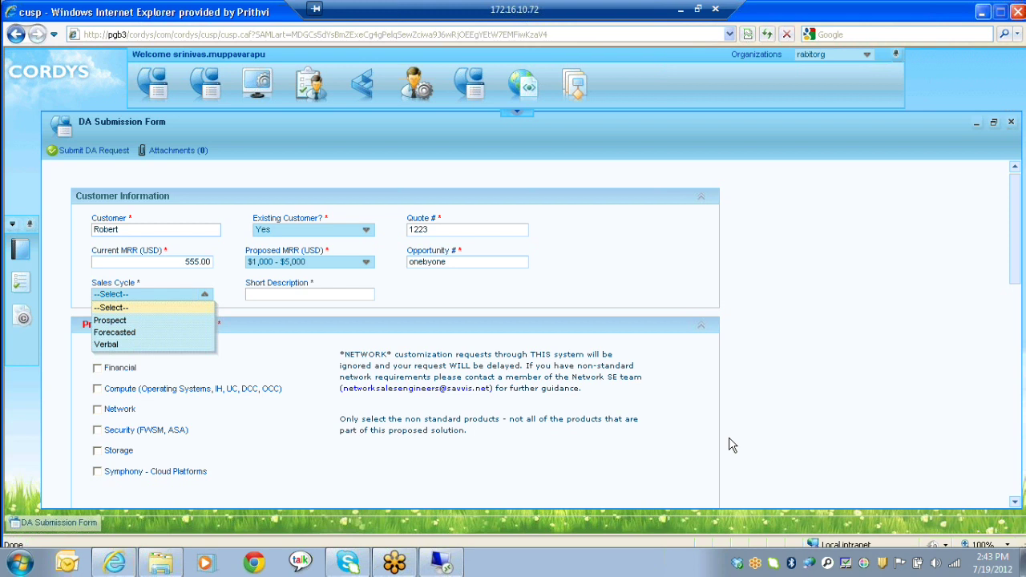
pyautogui.press('Down')
pyautogui.press('Return')
pyautogui.press('Tab')
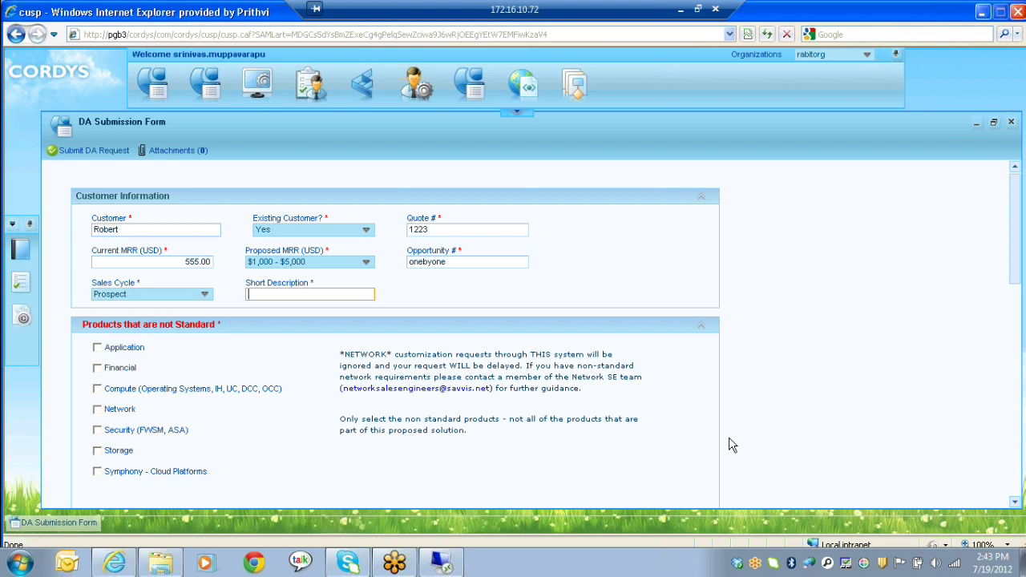
pyautogui.write('Description About Financial status')
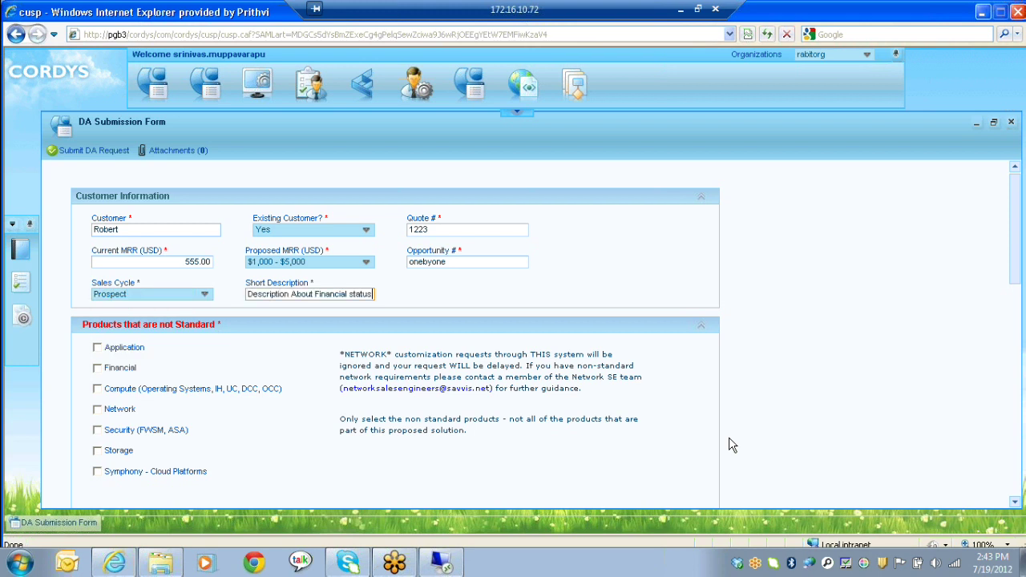
pyautogui.press('Tab')
# Step: Set SE location to Canada, fill in the account manager, and install date 7/21/2012
pyautogui.scroll(-2, 732, 445)
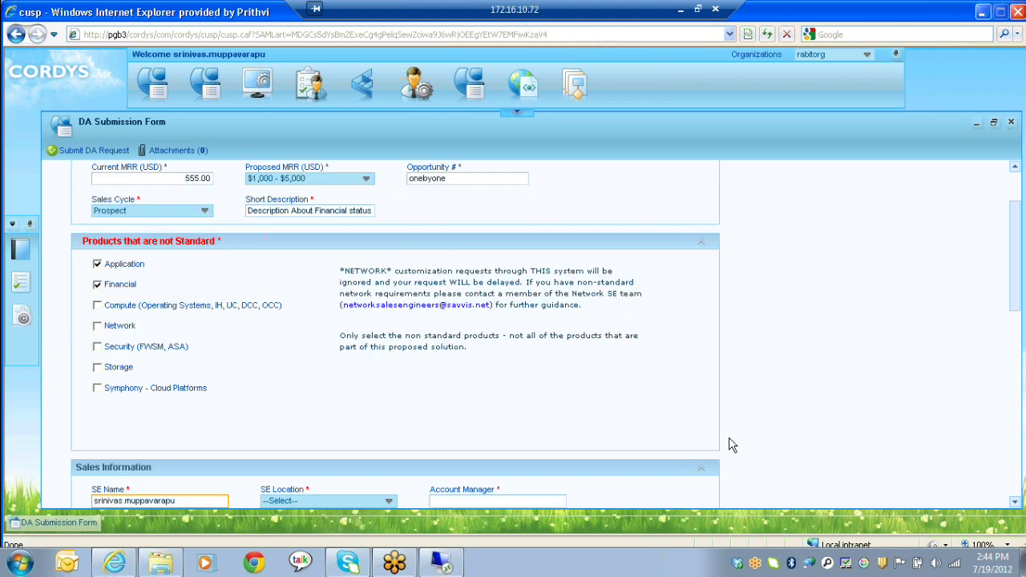
pyautogui.press('Tab')
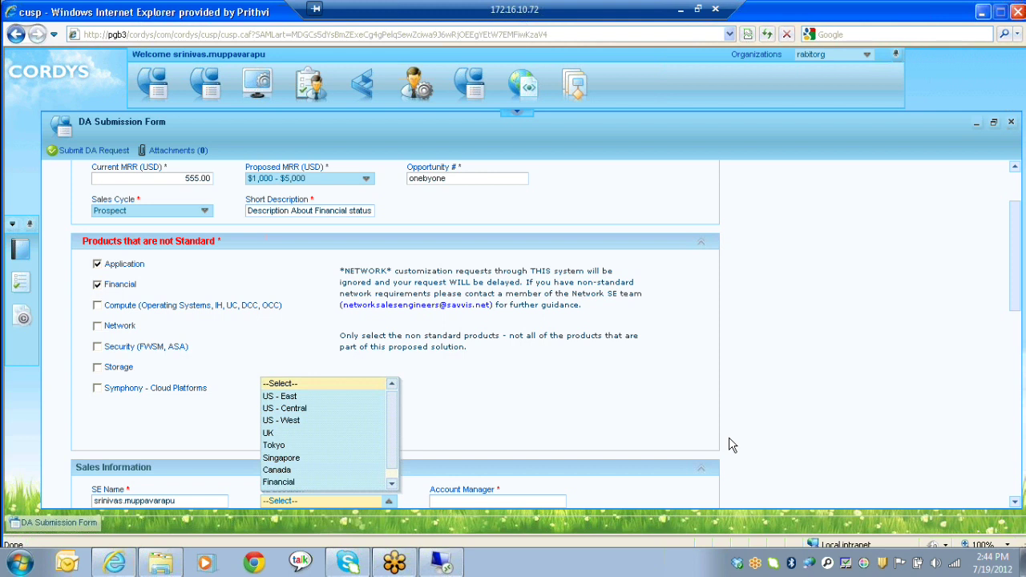
pyautogui.write('c')
pyautogui.press('Return')
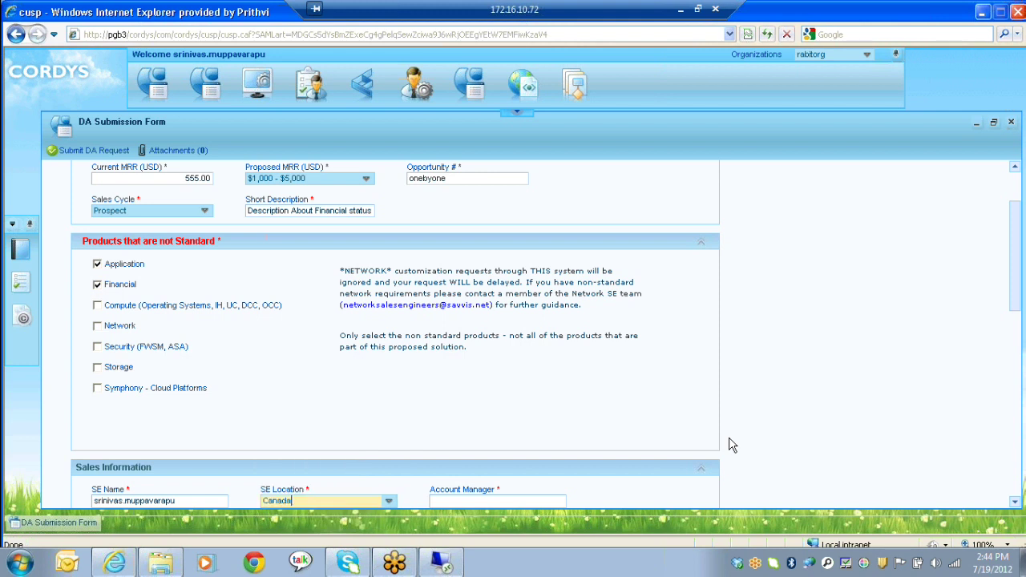
pyautogui.press('Tab')
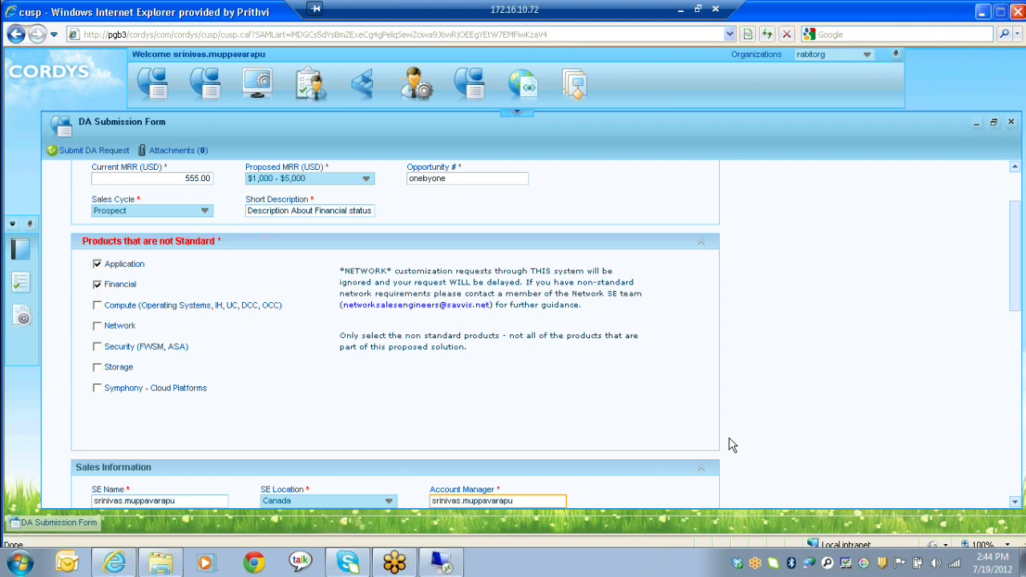
pyautogui.write('7/21/2012')
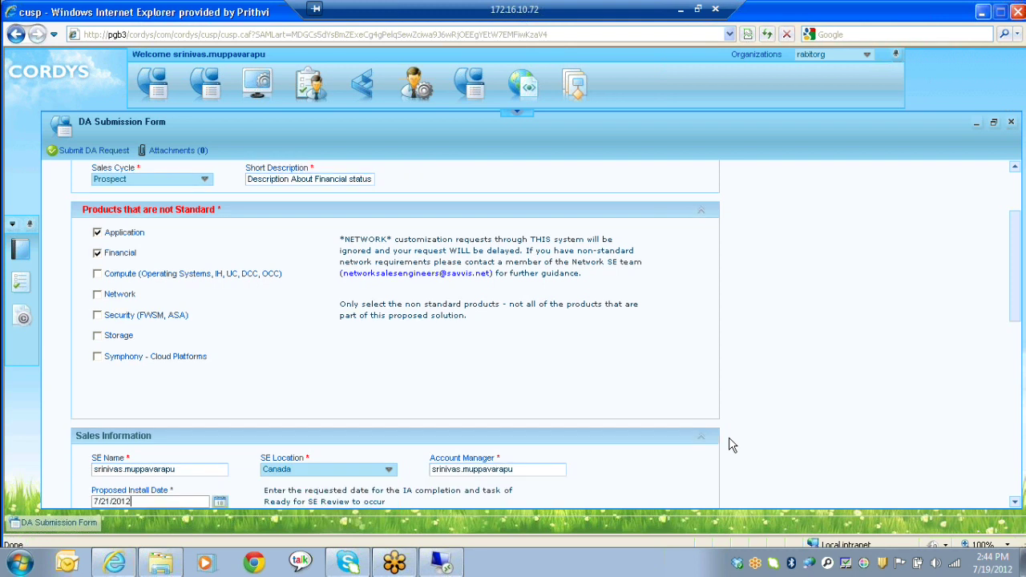
# Step: Fill in the project description and the non-standard key items text
pyautogui.press('Tab')
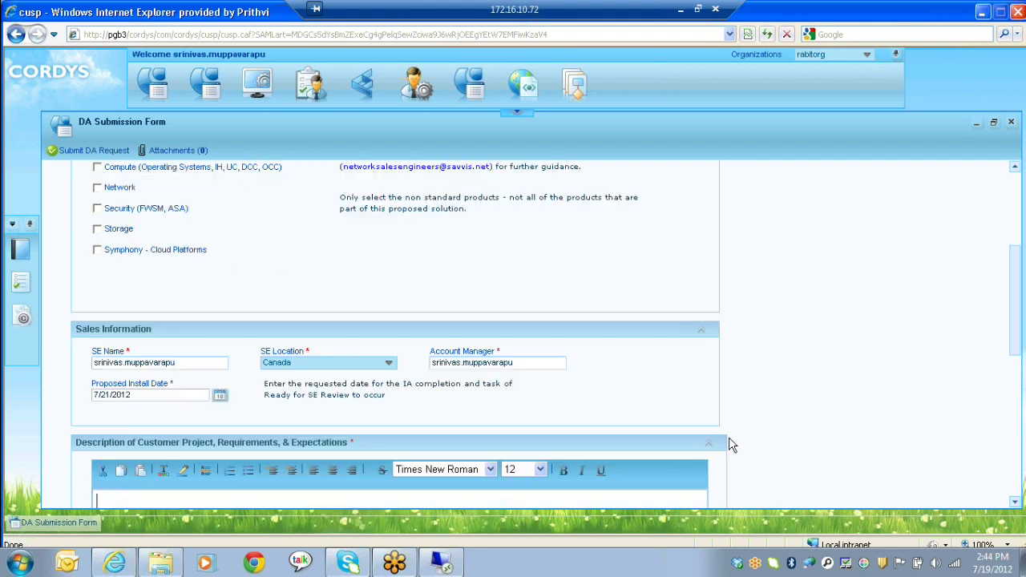
pyautogui.write('W')
pyautogui.write('hen sorting the notes in the grid by Creation date I do not have the ability to get back to the original order. Time is not included in the column.')
pyautogui.press('Tab')
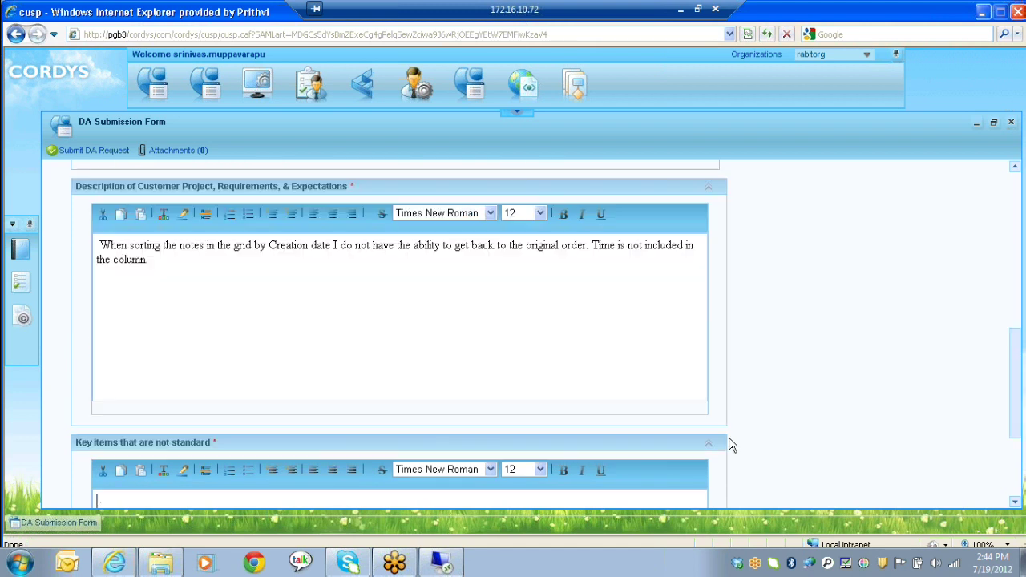
pyautogui.write('Wh')
pyautogui.write("hen copying and pasting a DA code into the field and performing a search all DA's came back not just the one I was searching for.")
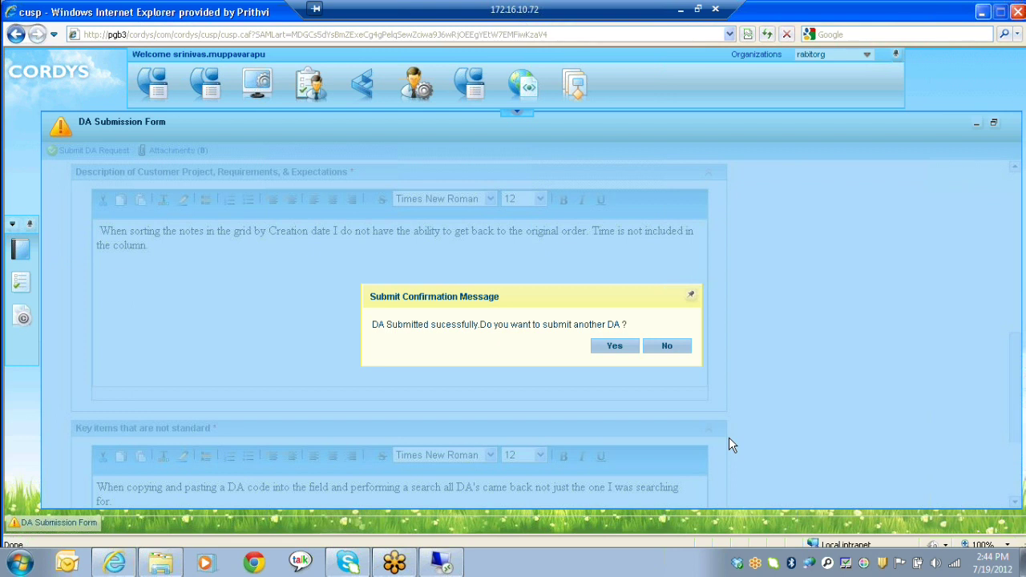
# Step: Confirm the submission message for the DA request
pyautogui.press('Return')
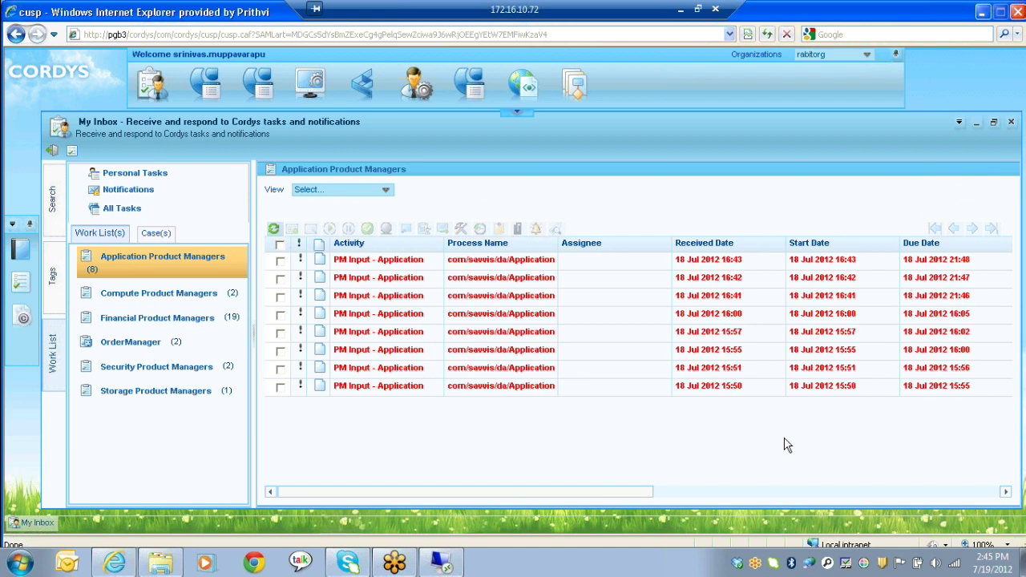
# Step: Open the PM Input - Application task received 18 Jul 2012 16:43
pyautogui.click(854, 259)
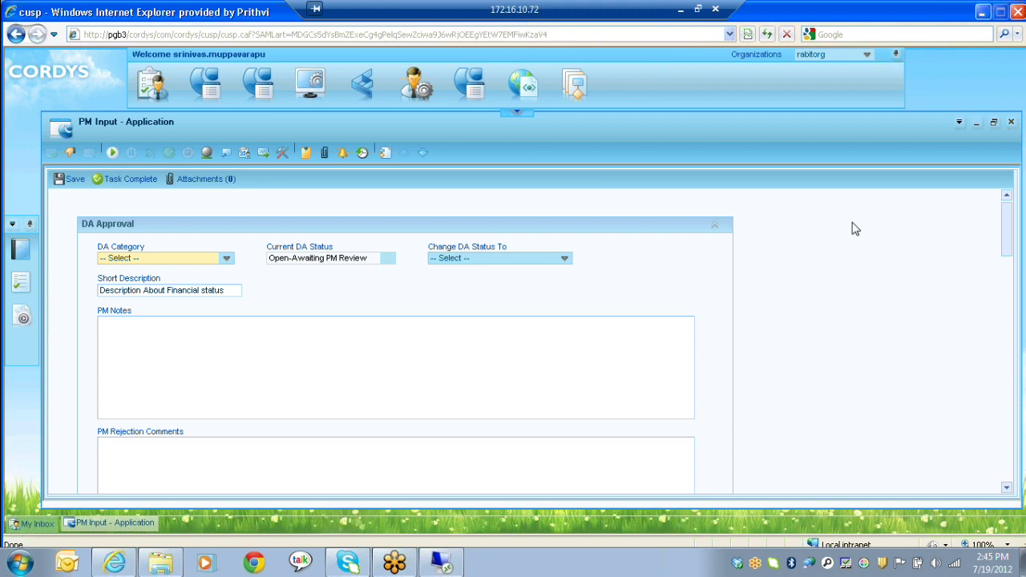
# Step: Set the DA category to Proserve and the short description to 'Small Notes'
pyautogui.hotkey('alt', 'Down')
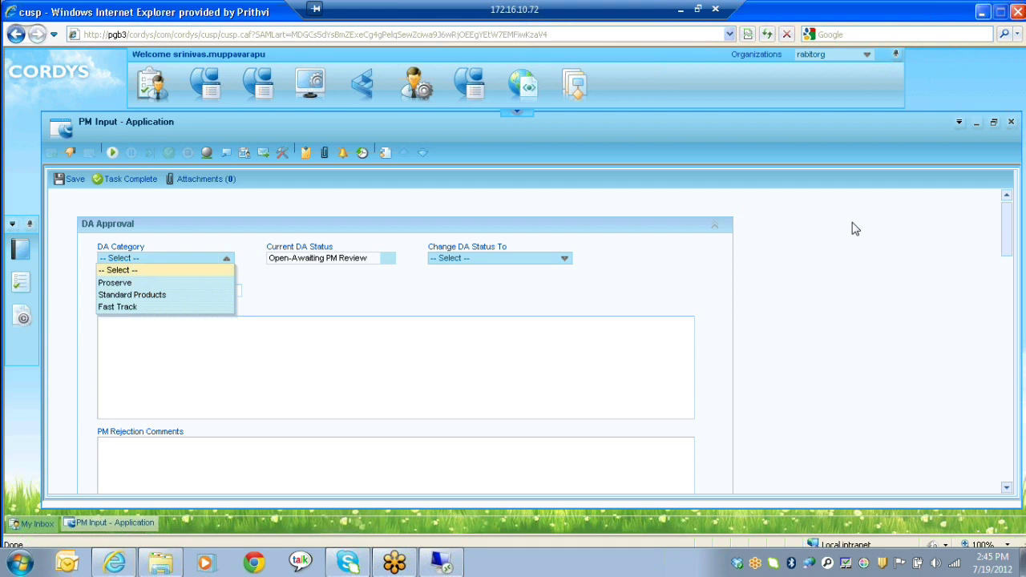
pyautogui.press('Down')
pyautogui.press('Return')
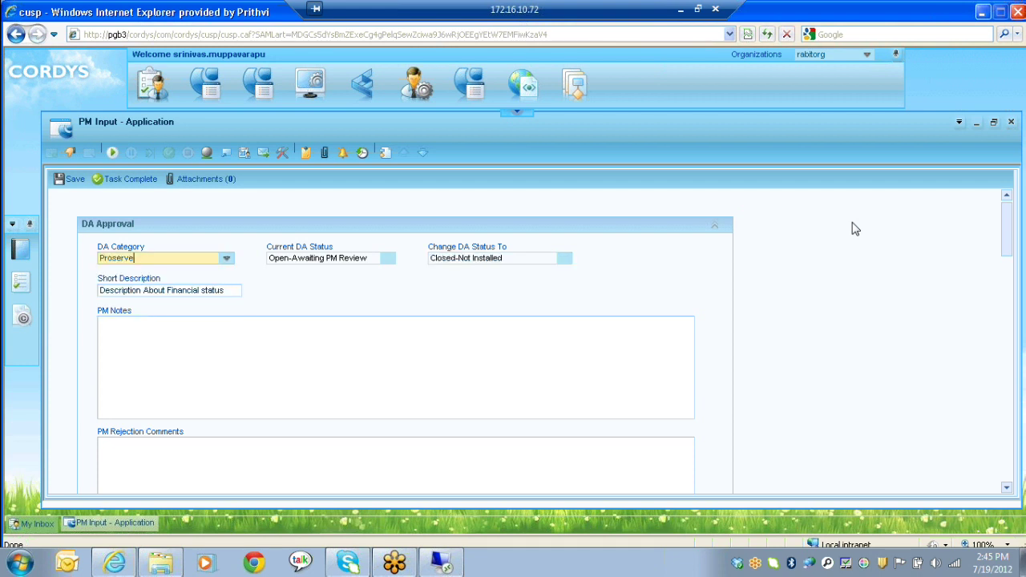
pyautogui.press('Tab')
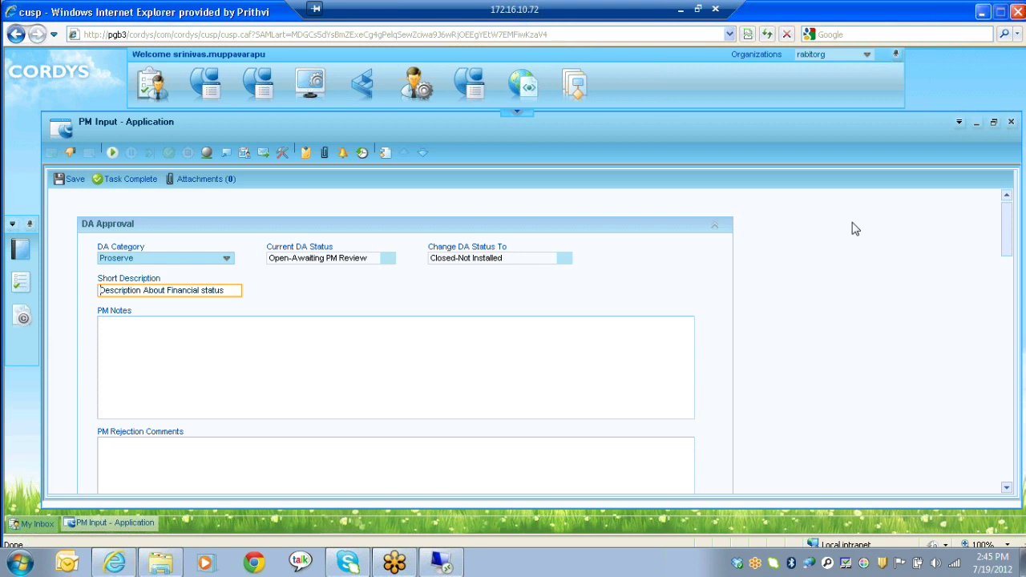
pyautogui.write('Small Notes')
# Step: Fill in PM notes and rejection comments, change Opportunity # to 1223, and save
pyautogui.press('Tab')
pyautogui.write('When searching for a customer name and selecting search we get values back that show several lines')
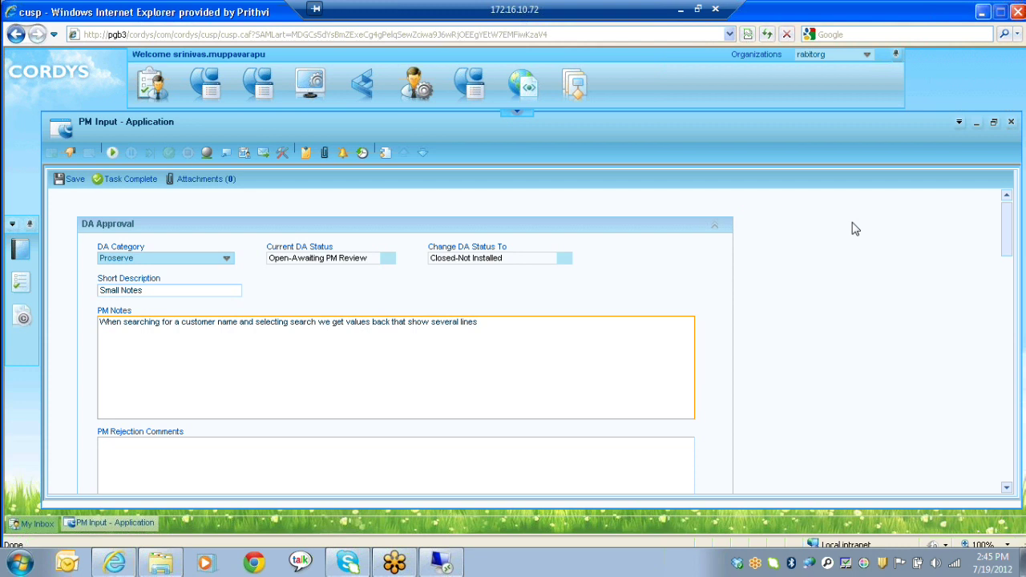
pyautogui.press('Tab')
pyautogui.write('When exporting the data to excell we get a completely different results. This is consistent for other values like Productline DAClassification etc.')
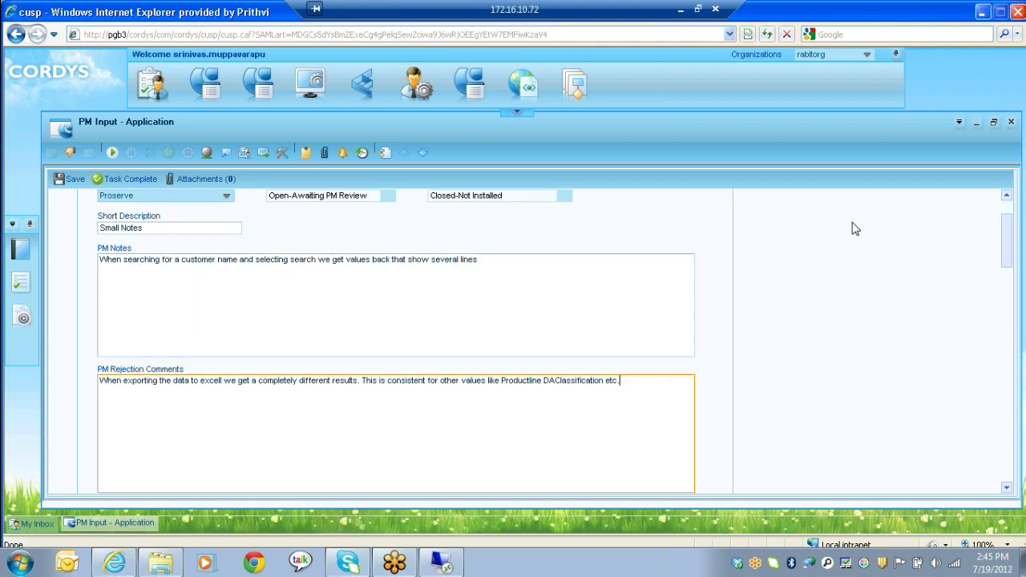
pyautogui.press('Tab')
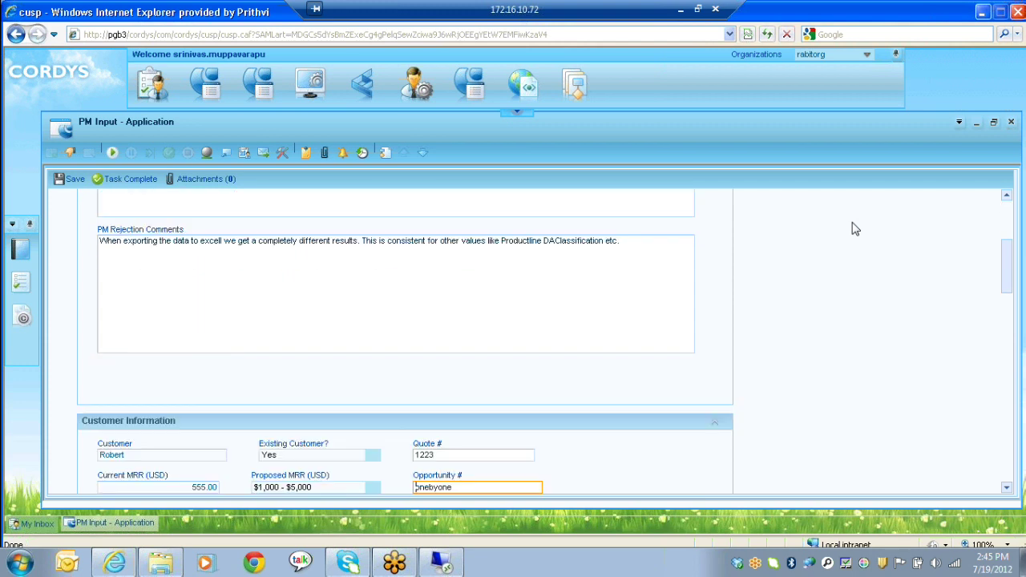
pyautogui.hotkey('ctrl', 'a')
pyautogui.write('1223')
pyautogui.hotkey('ctrl', 's')
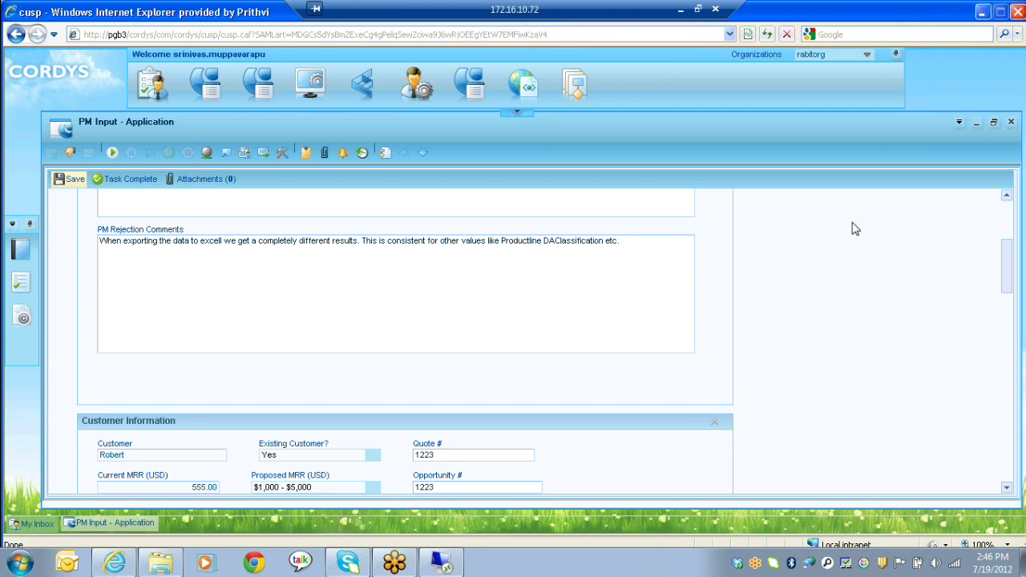
# Step: Mark the PM Input - Application task complete and confirm with Yes
pyautogui.click(125, 178)
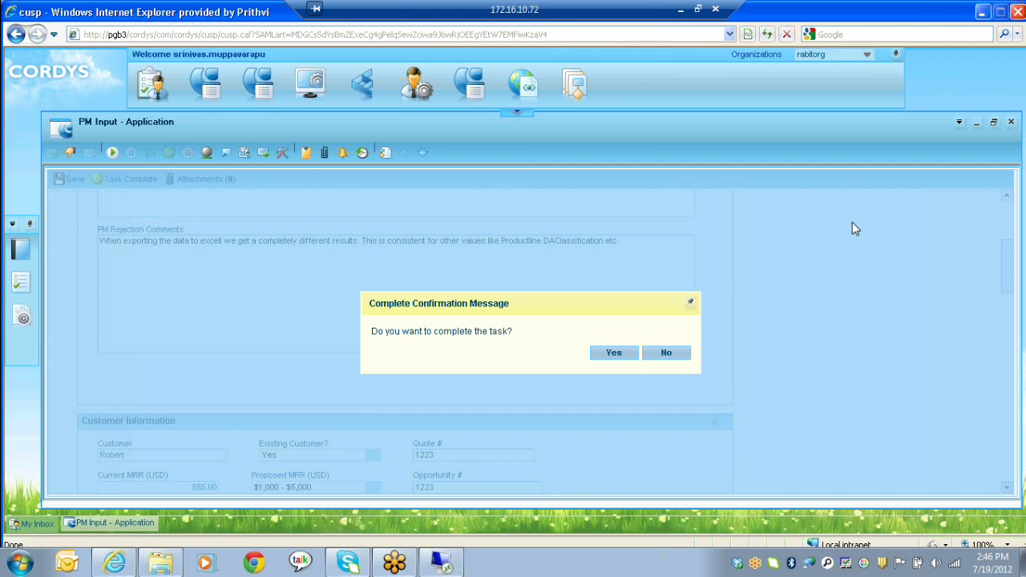
pyautogui.click(614, 353)
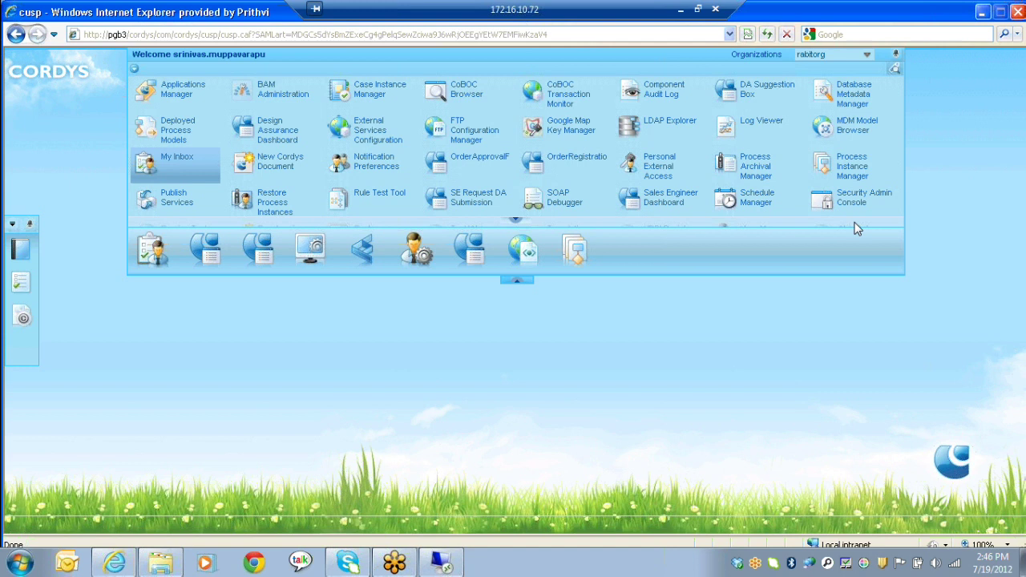
# Step: Search the Sales Engineer Dashboard for Complete DAs filtered by the sales engineer's name
pyautogui.scroll(-1, 856, 229)
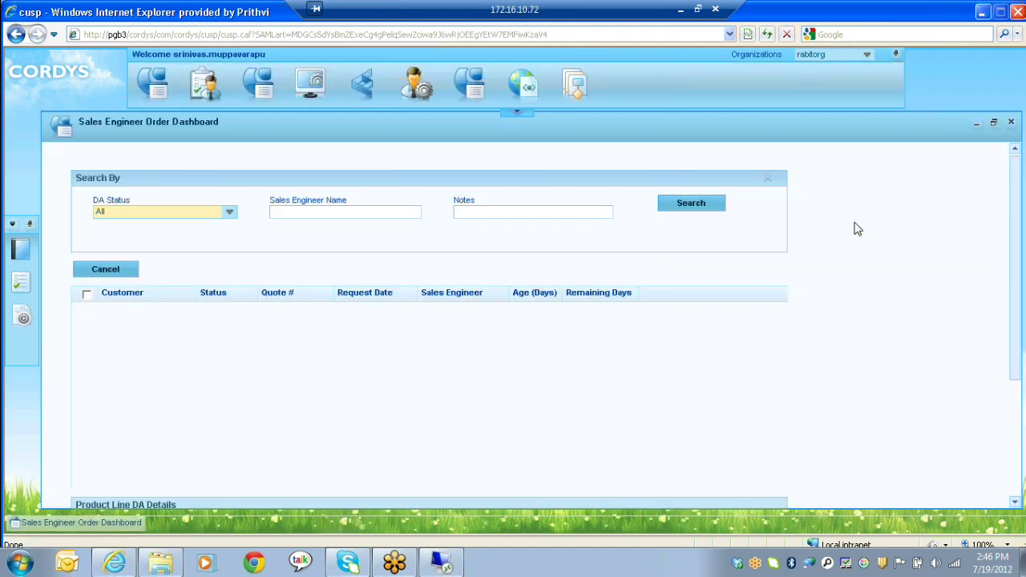
pyautogui.hotkey('alt', 'Down')
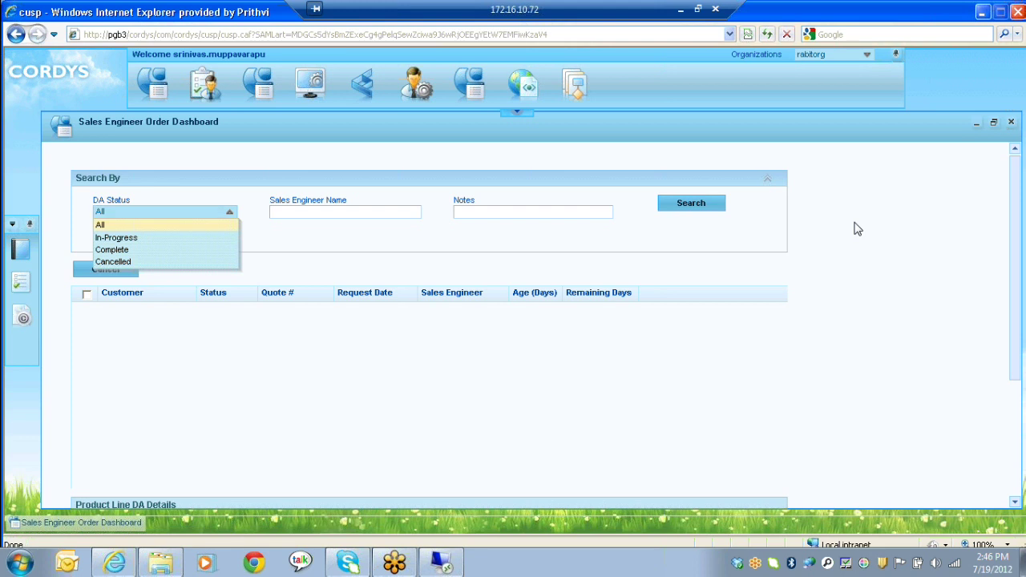
pyautogui.press('Down')
pyautogui.press('Down')
pyautogui.press('Return')
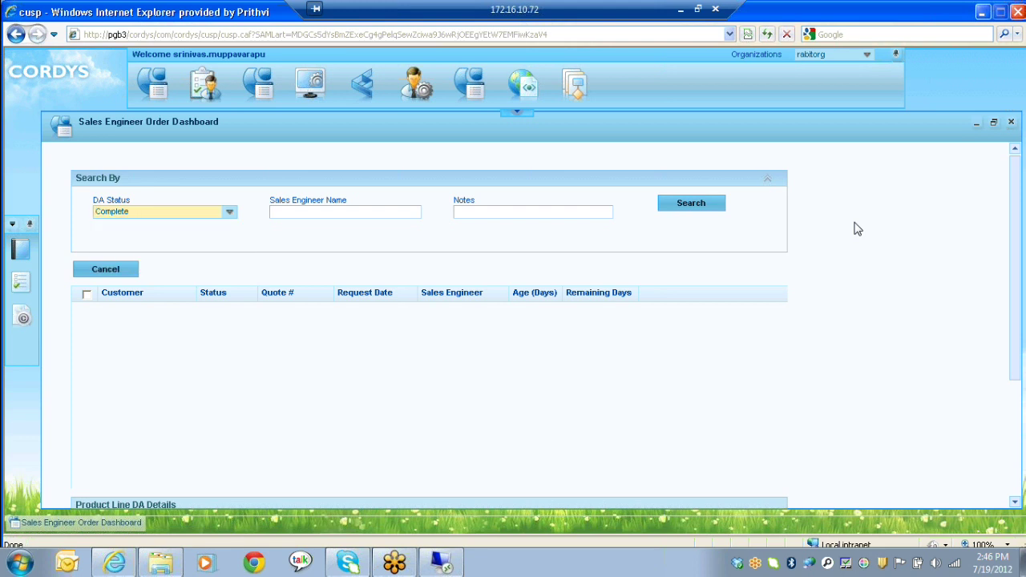
pyautogui.press('Tab')
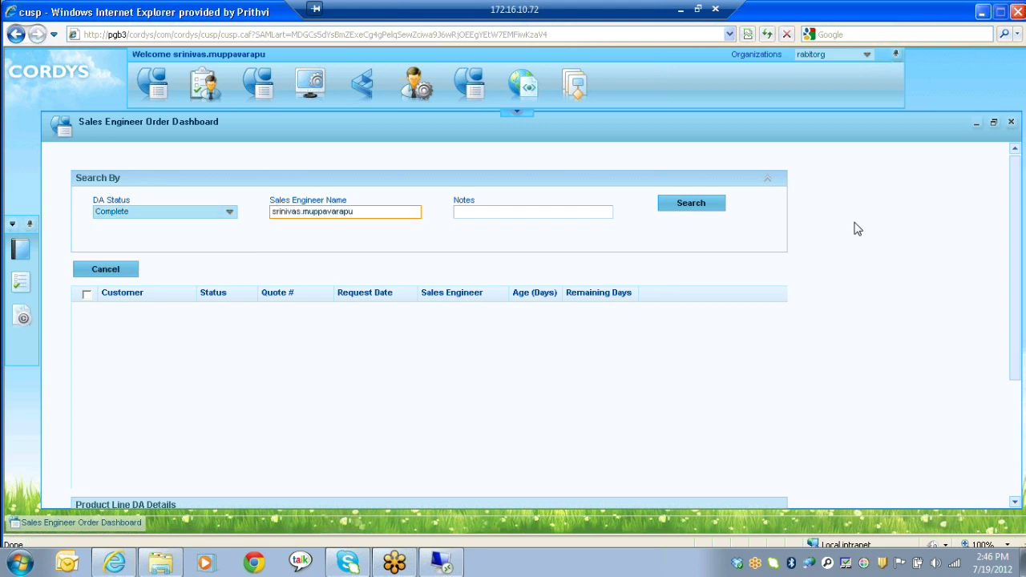
pyautogui.press('Return')
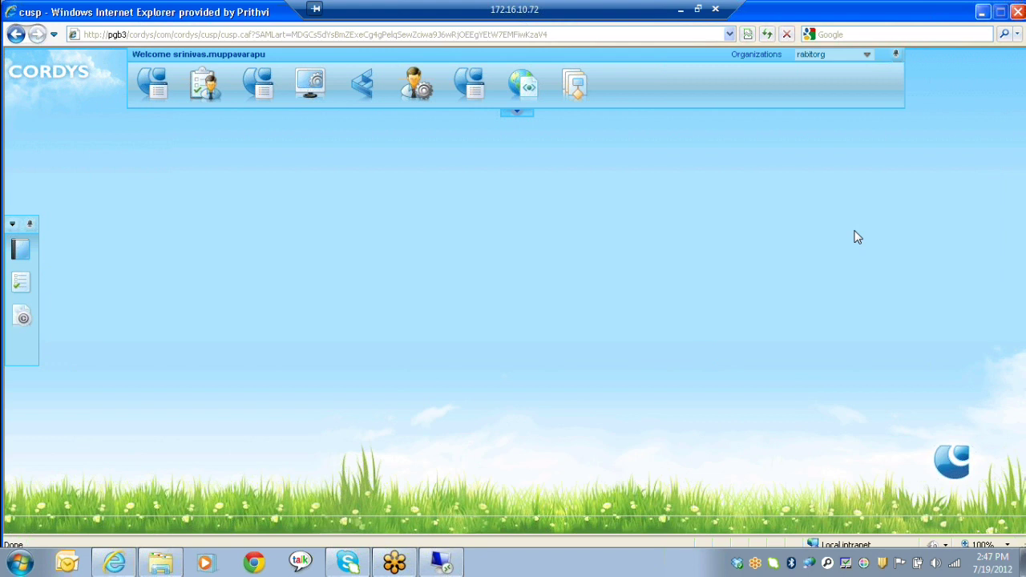
# Step: Switch to the RABIT window showing SAVVISDEMOPROJECT builds 45 to 49
pyautogui.hotkey('alt', 'Tab')
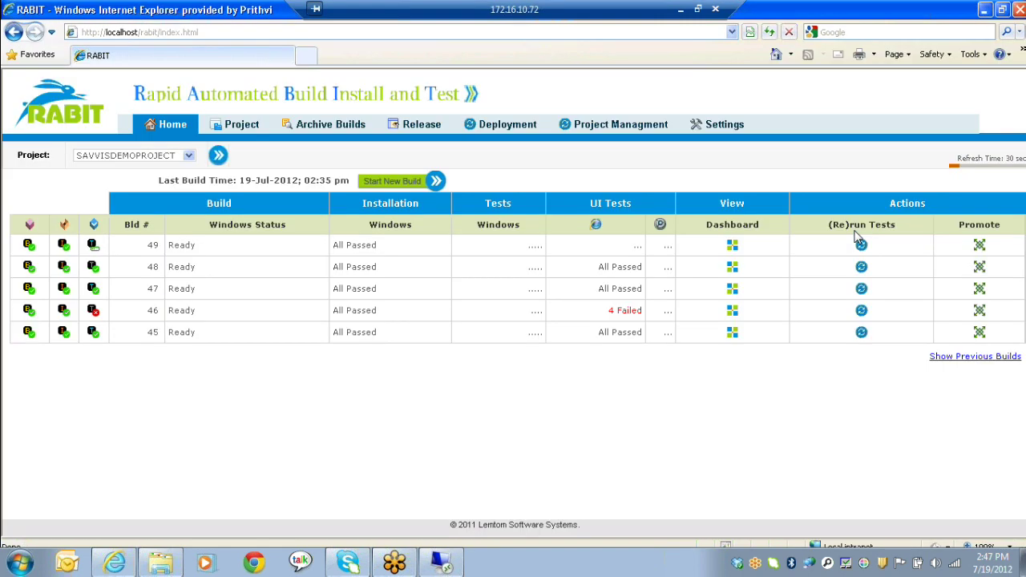